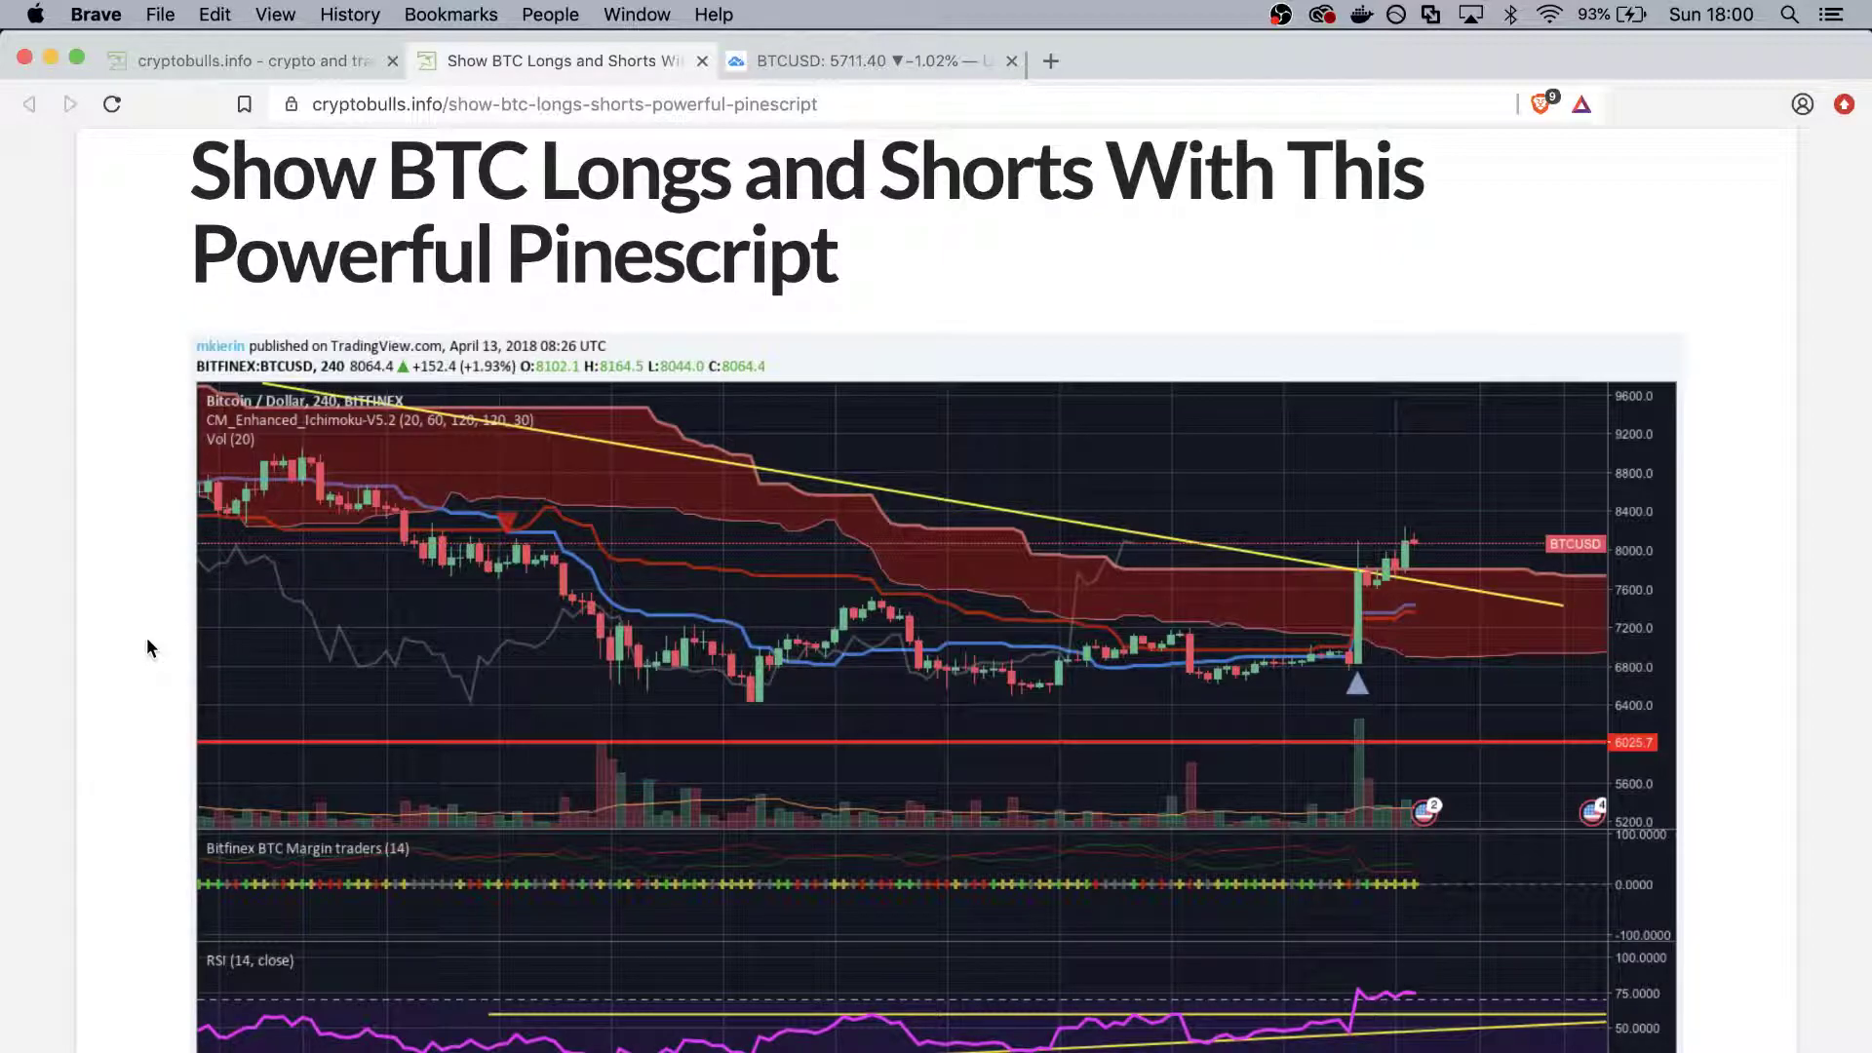
Scroll the cryptobulls article past the chart screenshots to the Grey/Red/Green Cross bullet list.
scroll(147, 643, "down", 6)
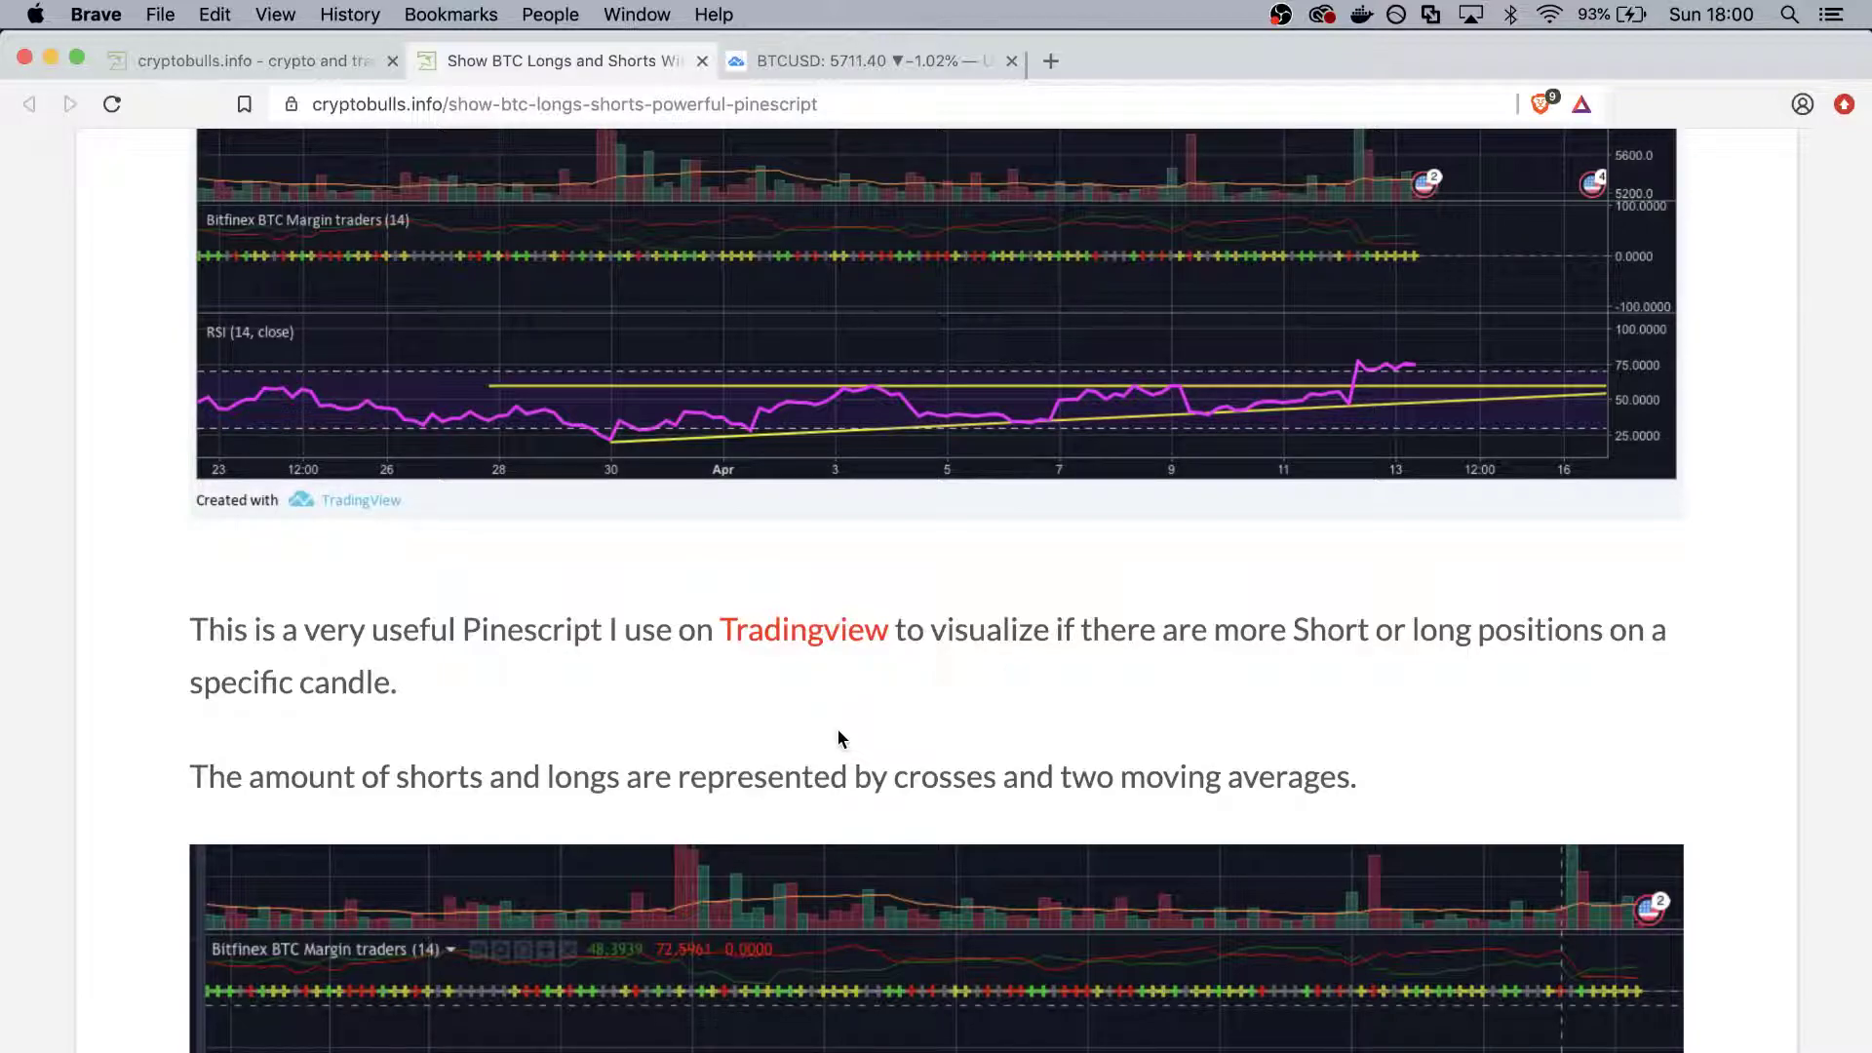
scroll(837, 731, "down", 5)
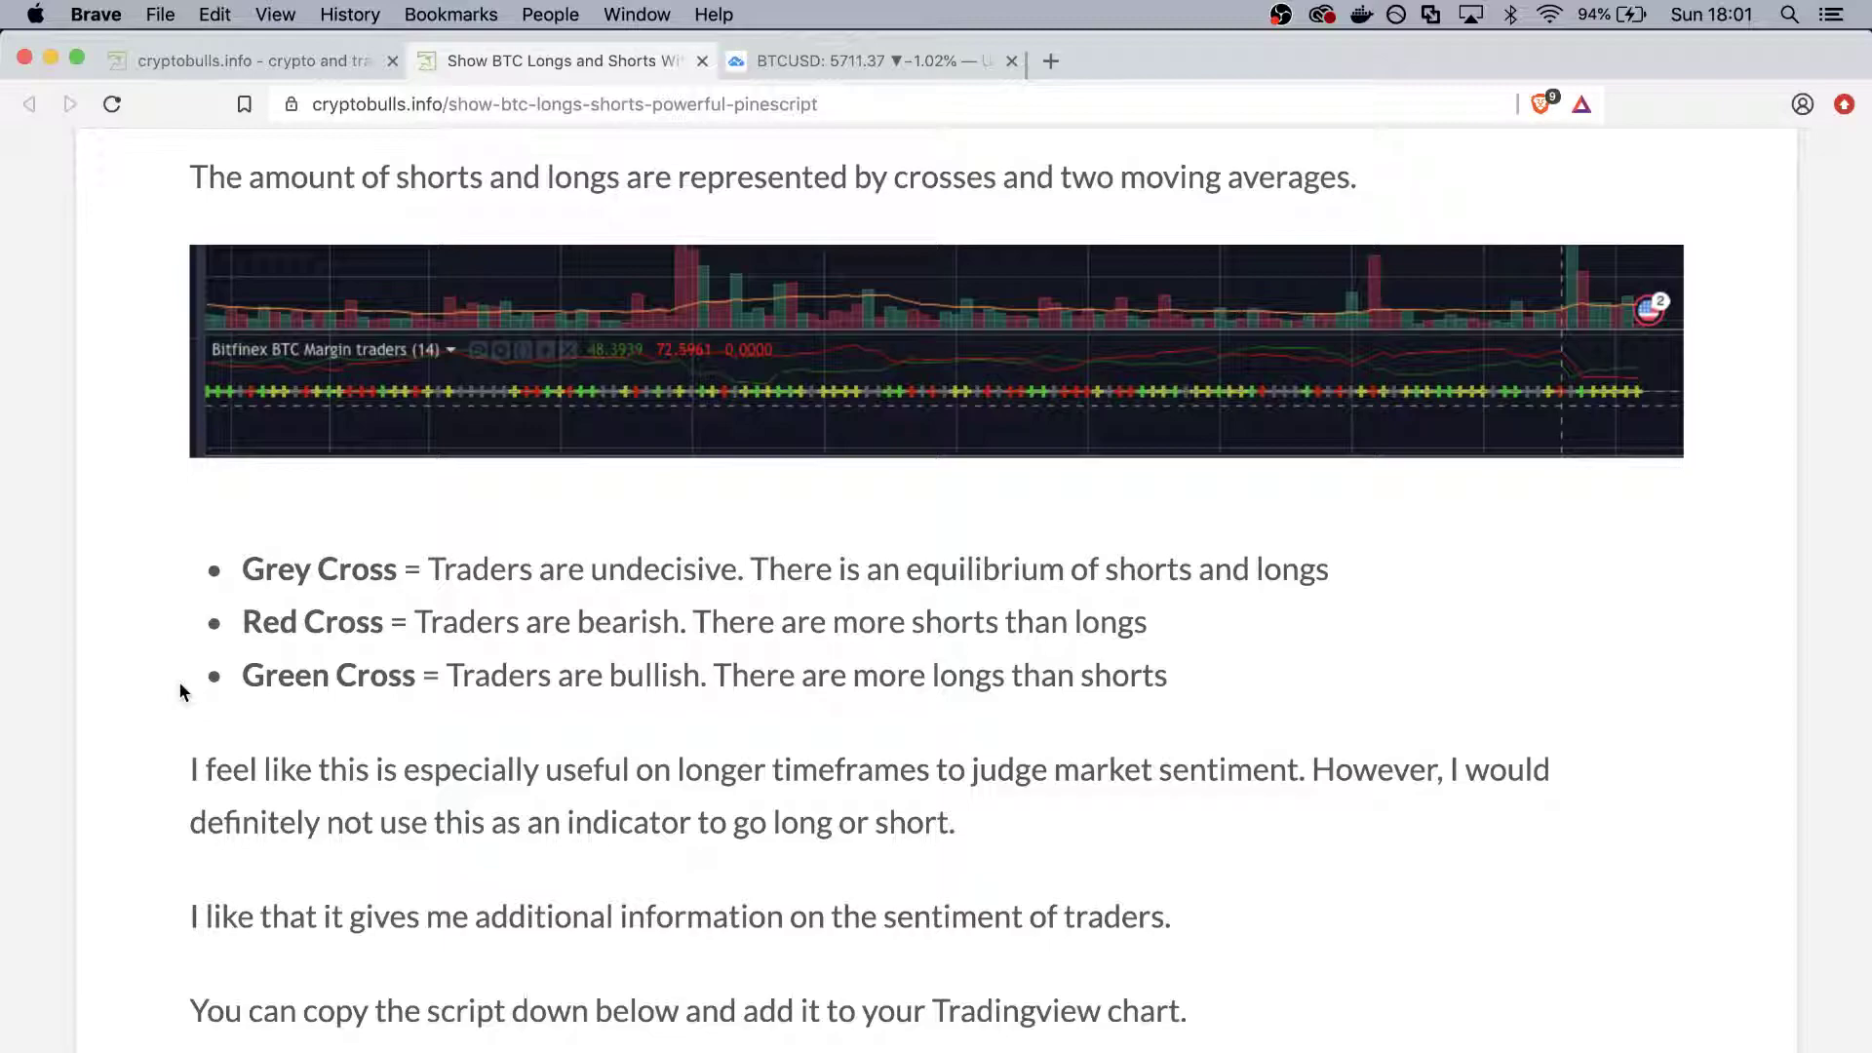
Scroll down to the 'BTC/USD Margin Shorts and Long on Bitfinex Pinescript' heading and its version 3 code block.
scroll(154, 733, "down", 3)
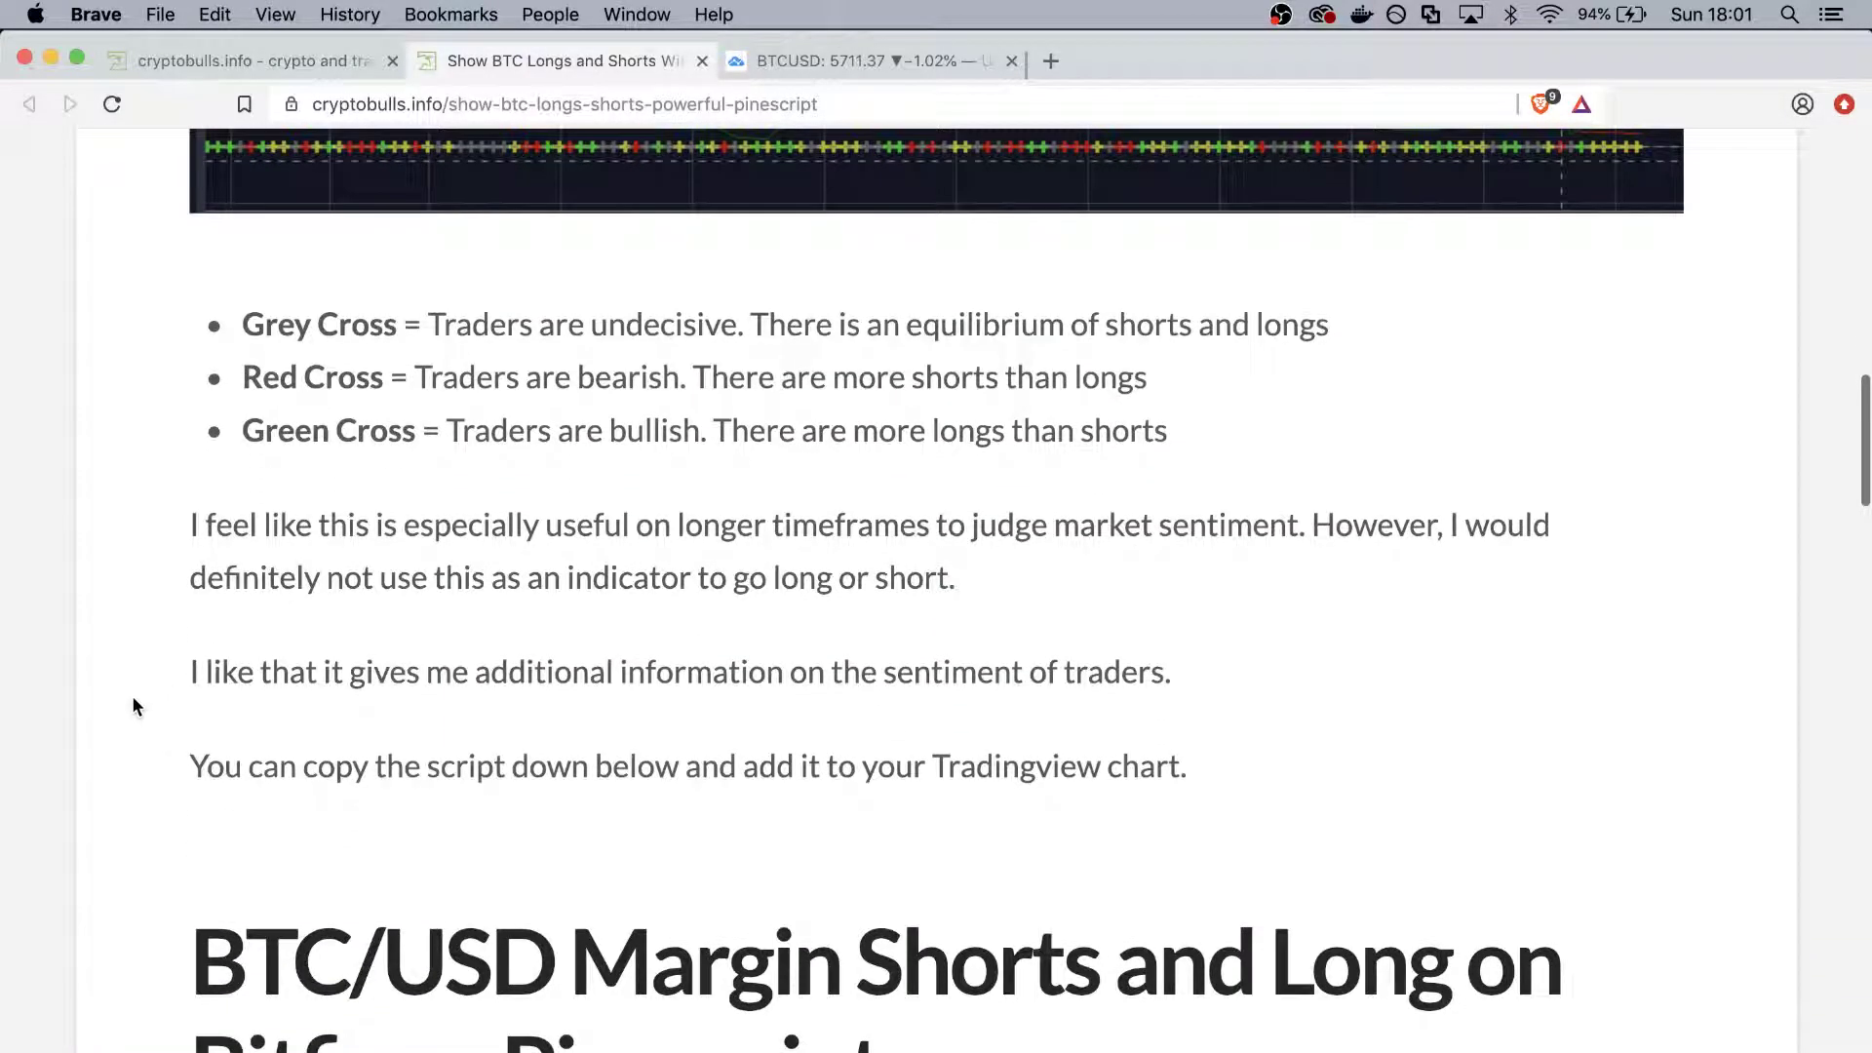
scroll(135, 712, "down", 4)
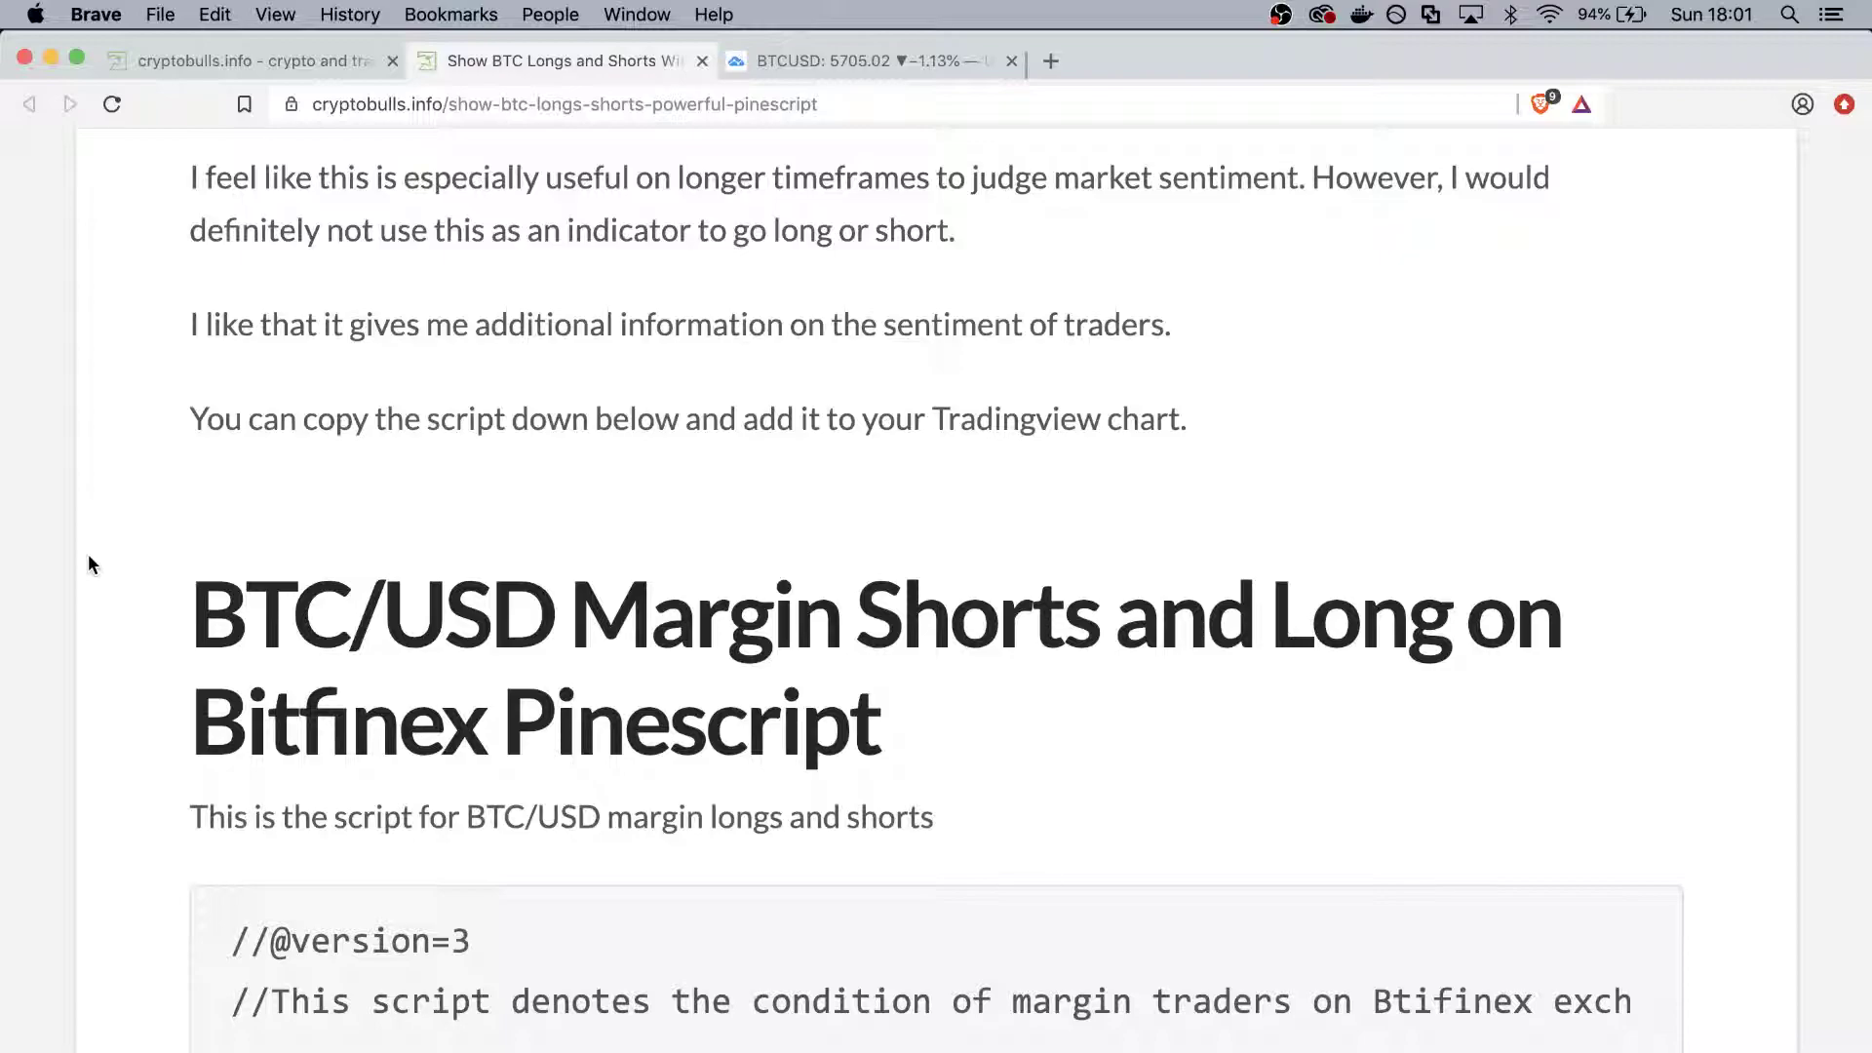
scroll(87, 563, "down", 5)
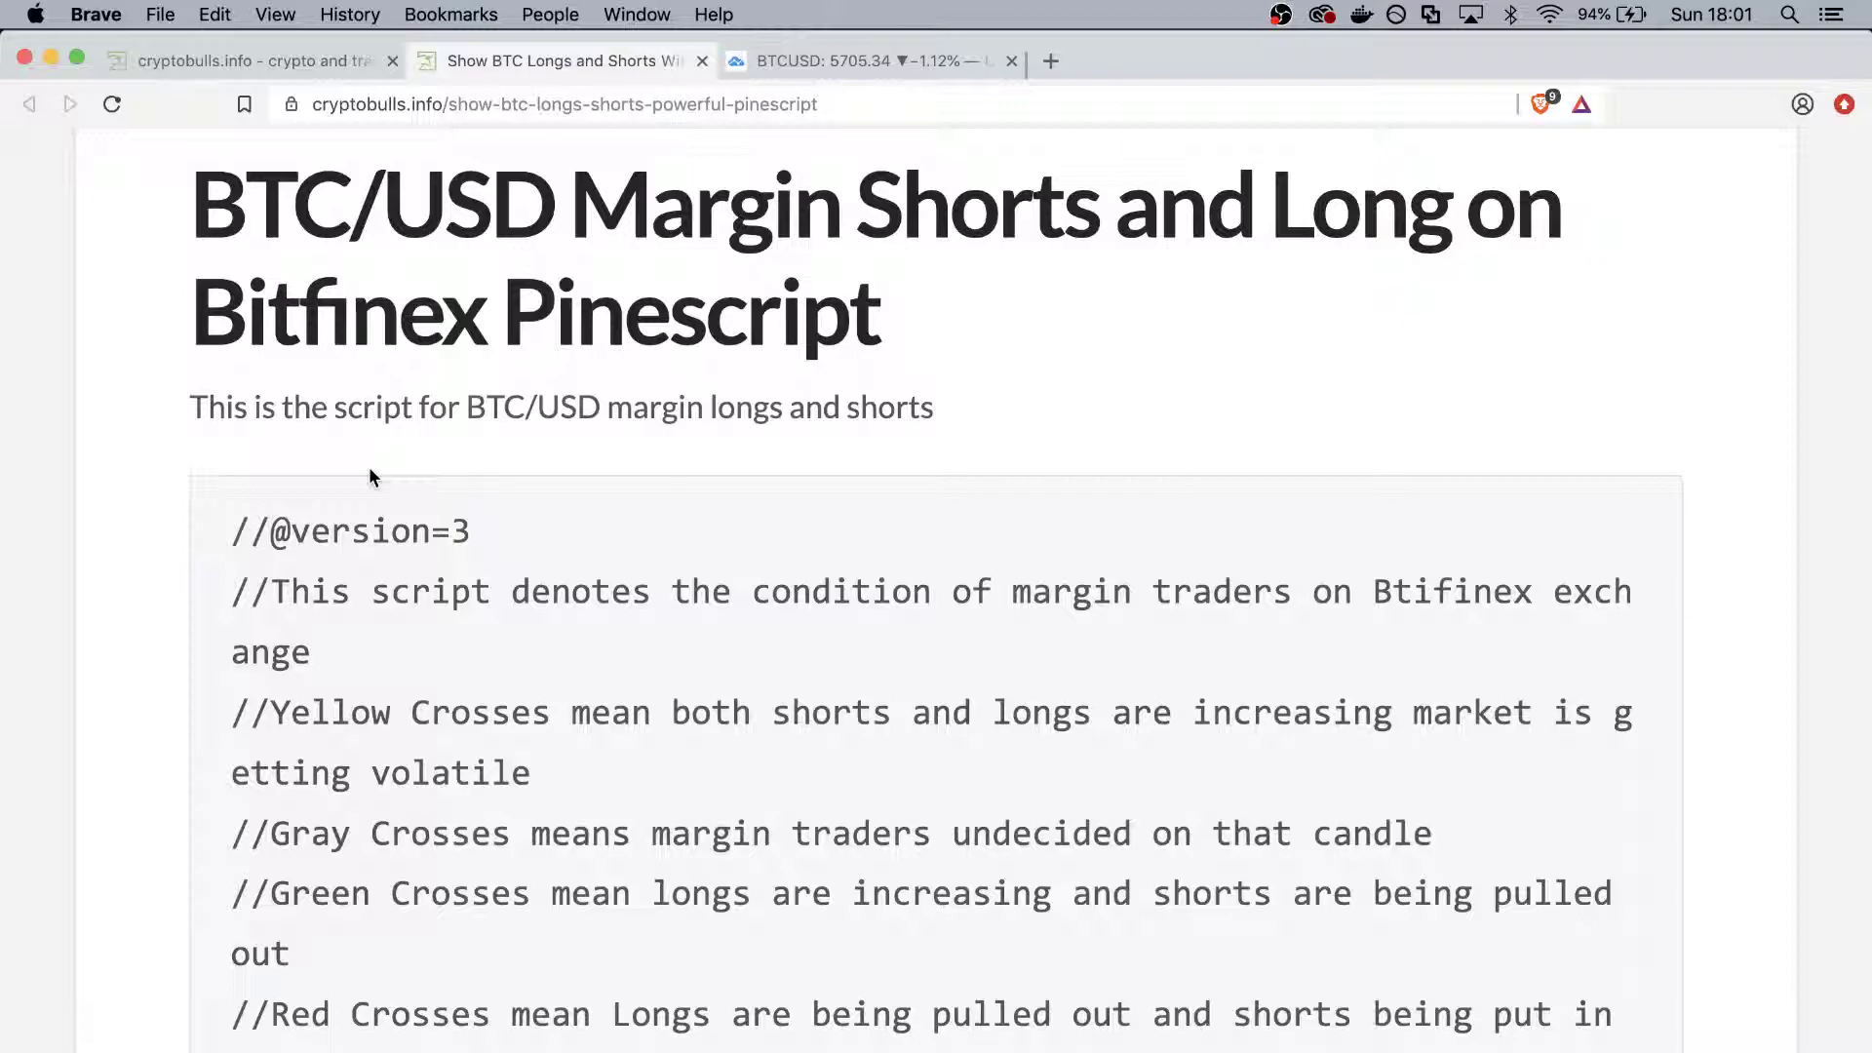
scroll(84, 579, "down", 3)
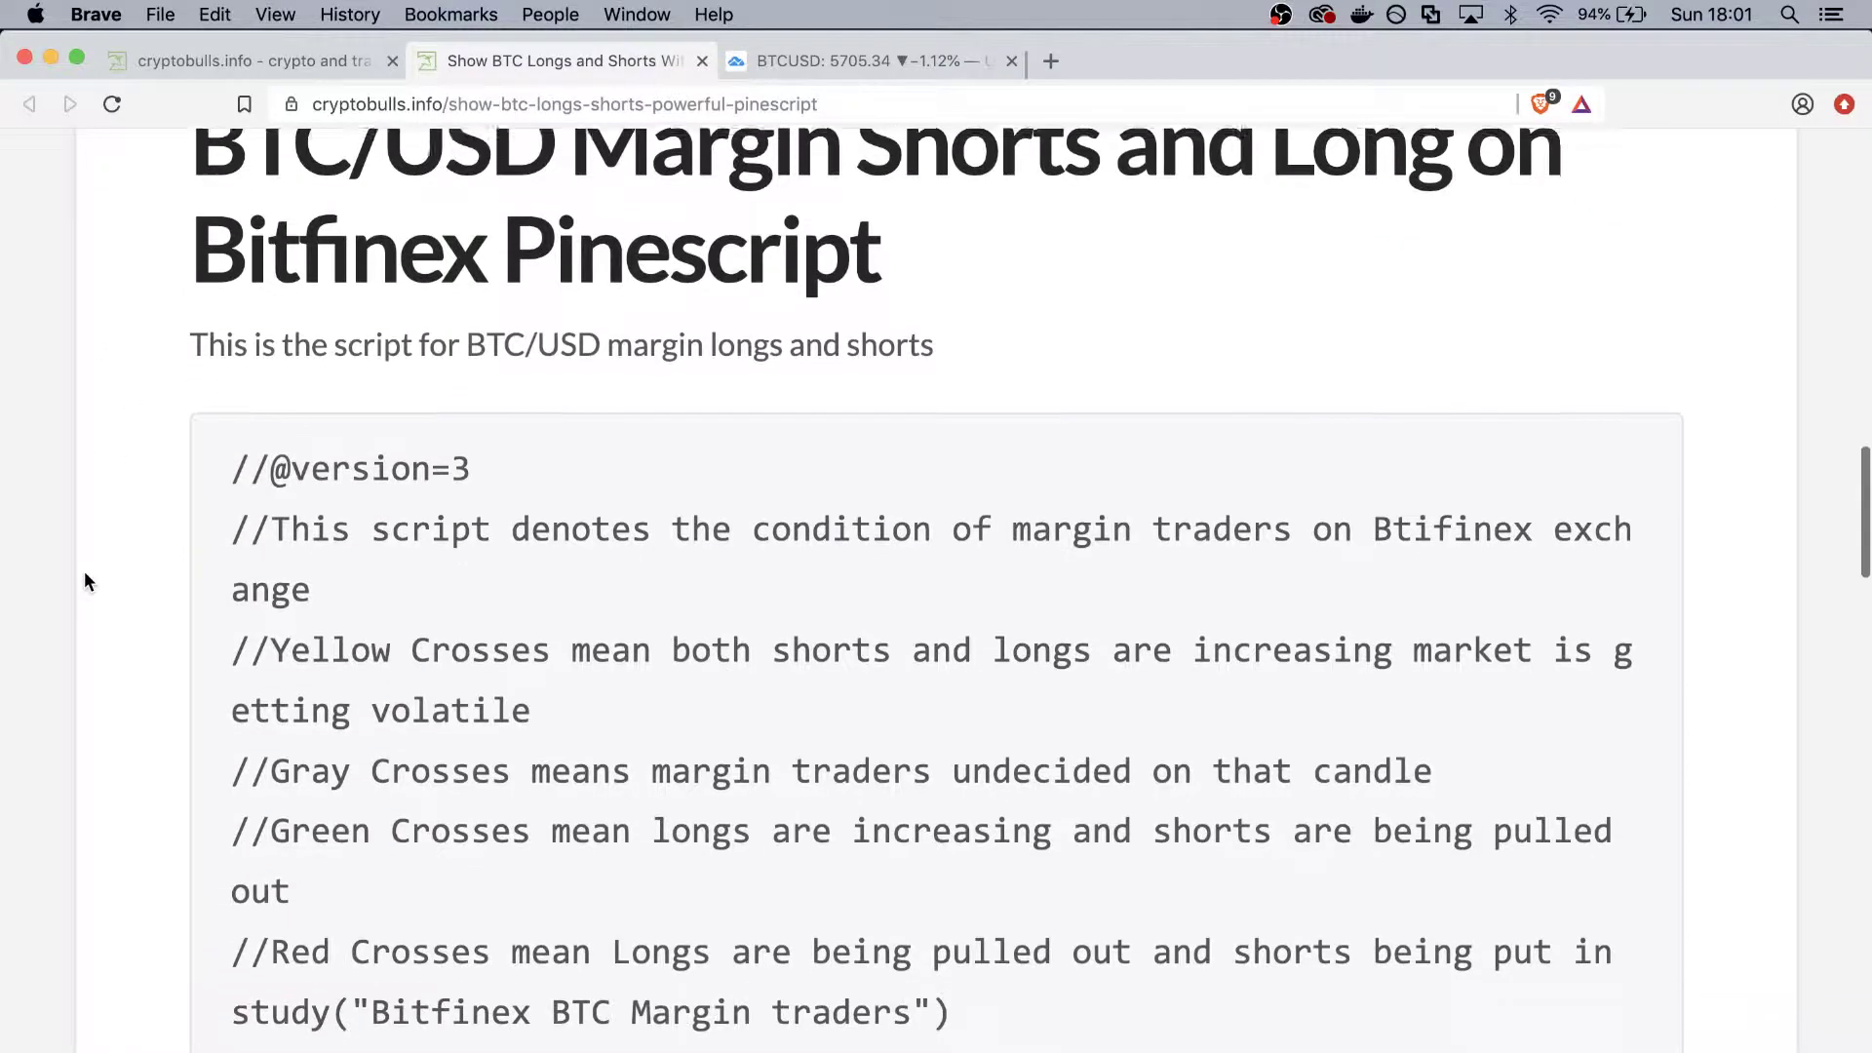
Copy the full script through hline(0) and switch to the TradingView BTCUSD tab.
left_click_drag(209, 244, 597, 606)
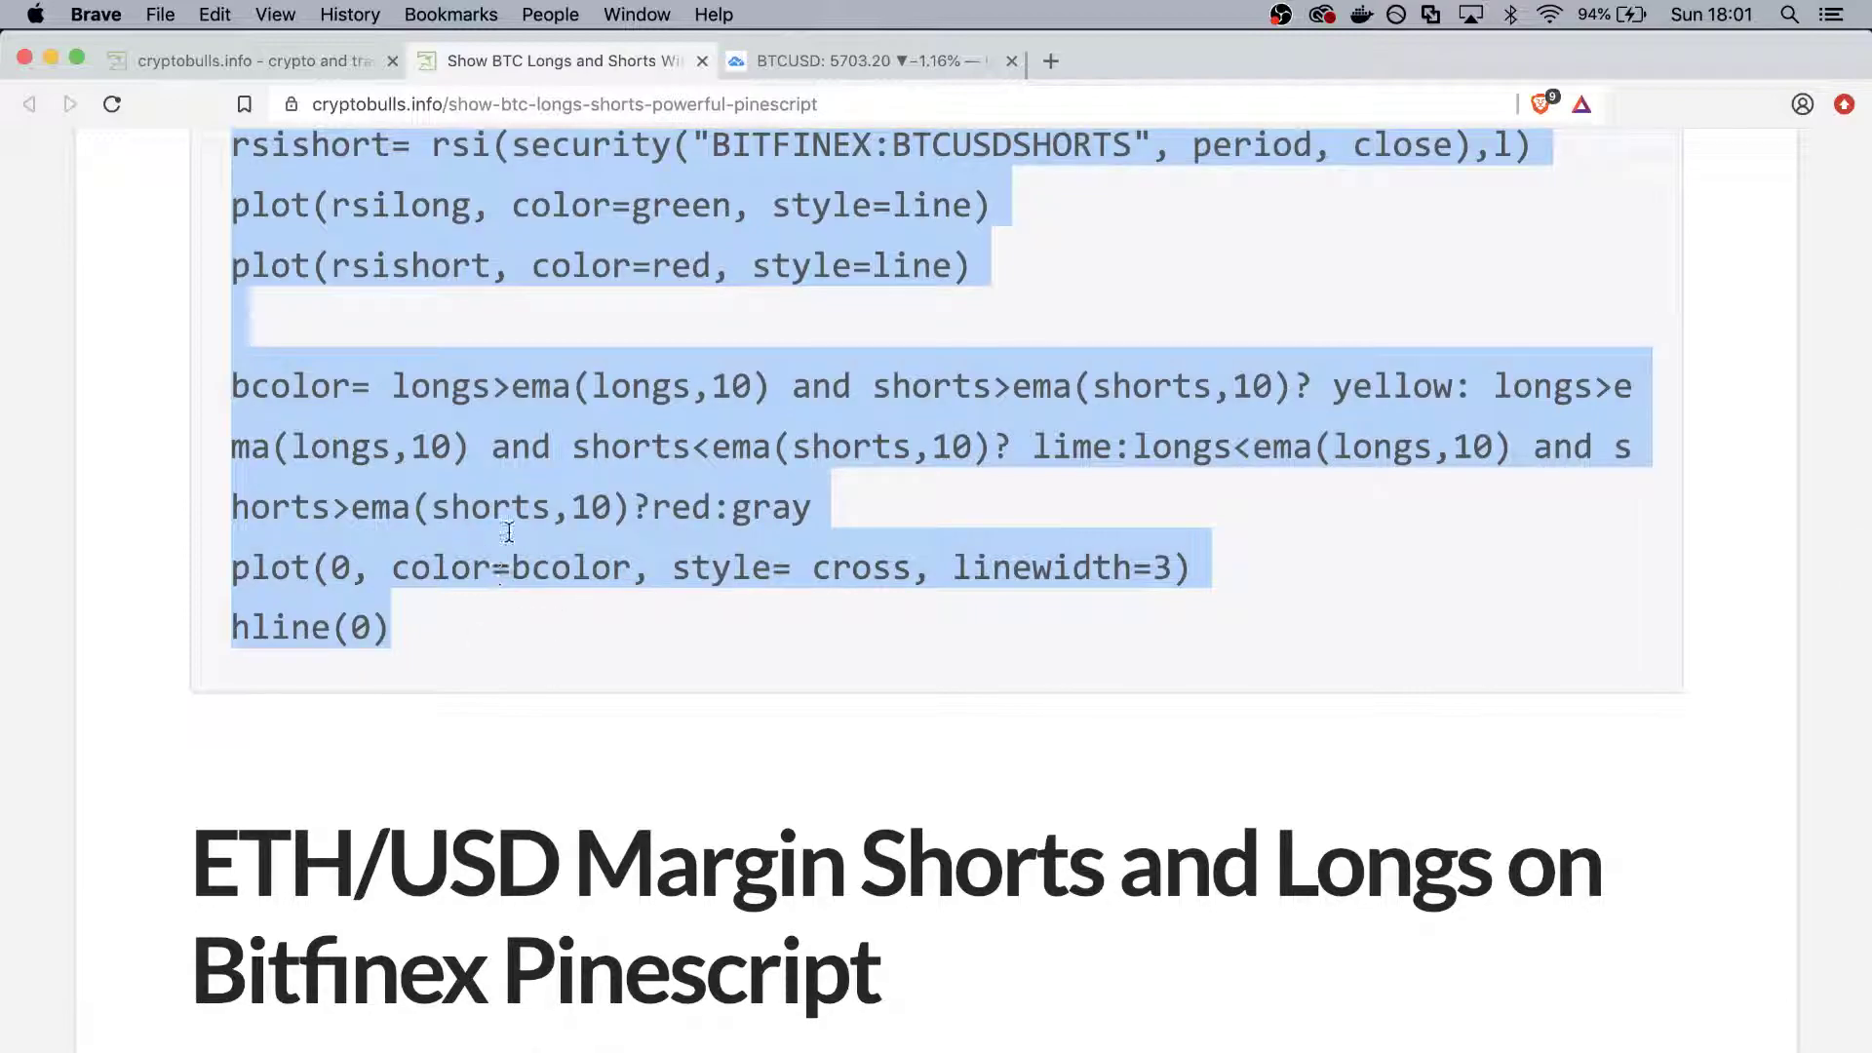
right_click(510, 529)
left_click(559, 582)
left_click(846, 67)
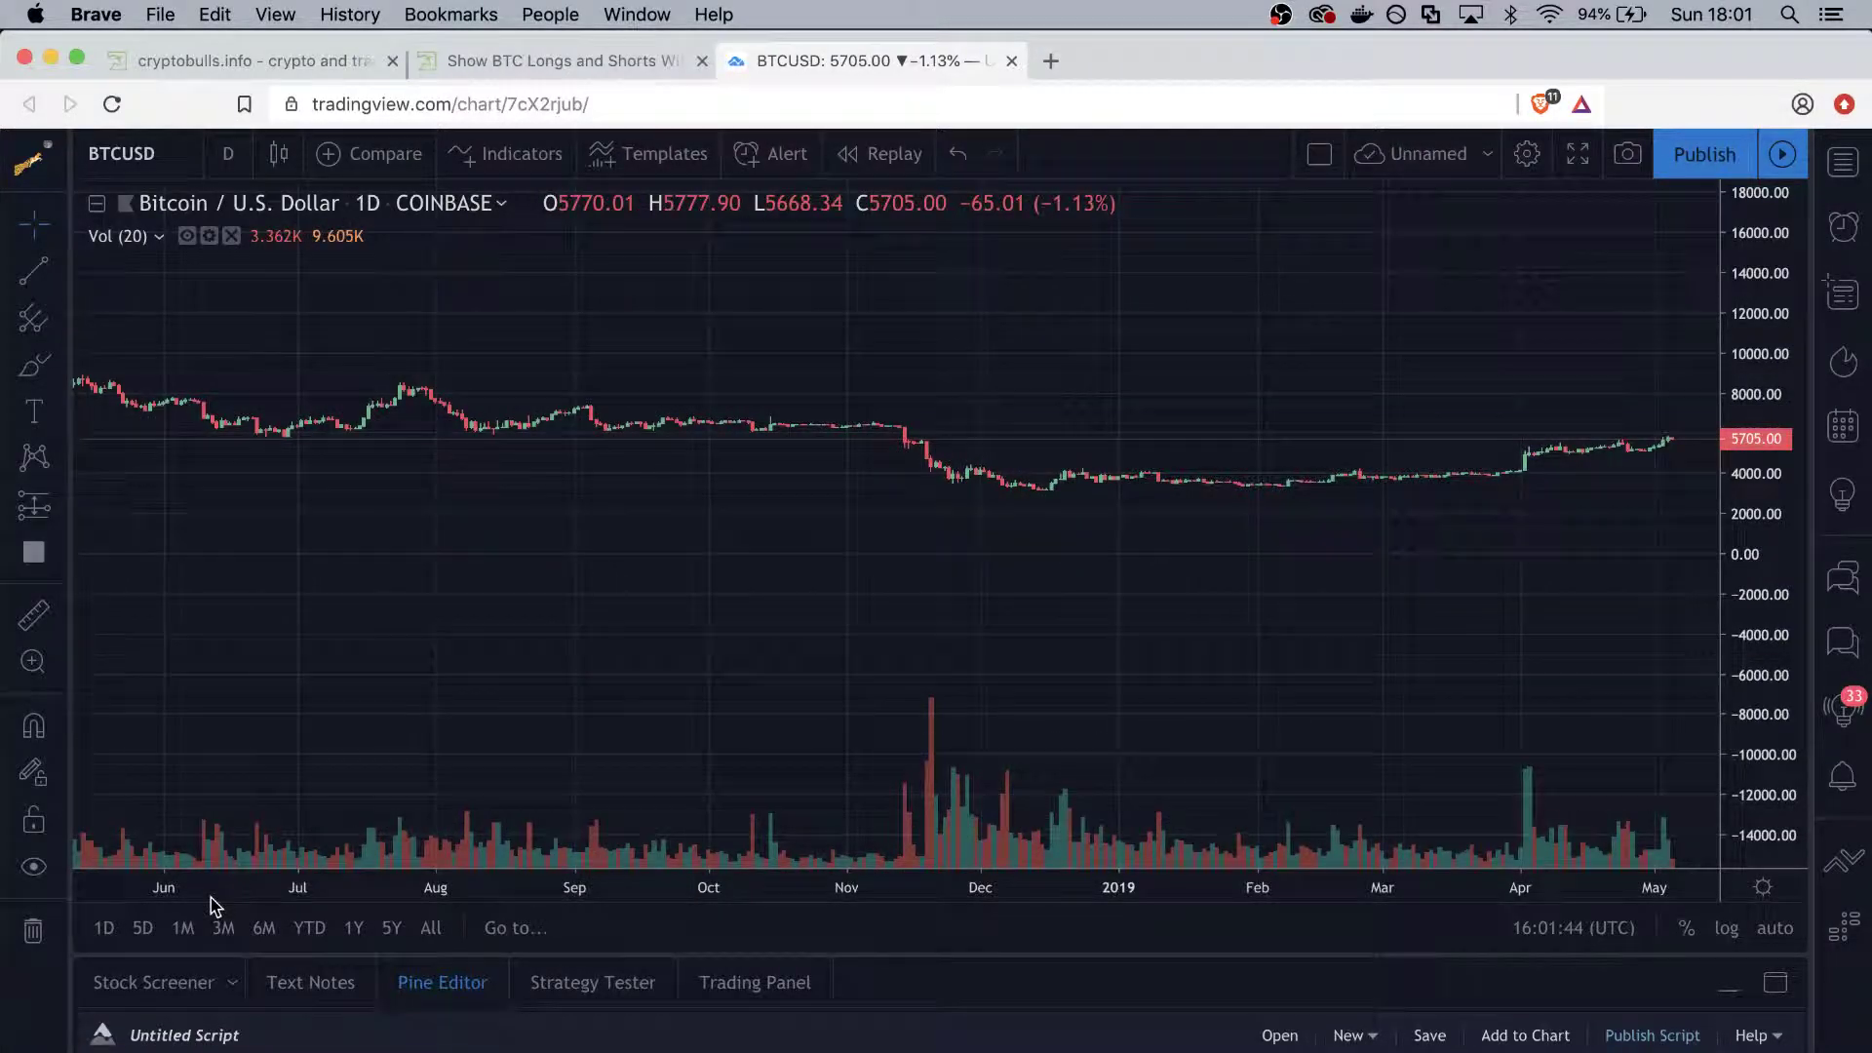
Paste the copied margin traders script into a new script in the Pine Editor.
left_click(442, 982)
key("super+c")
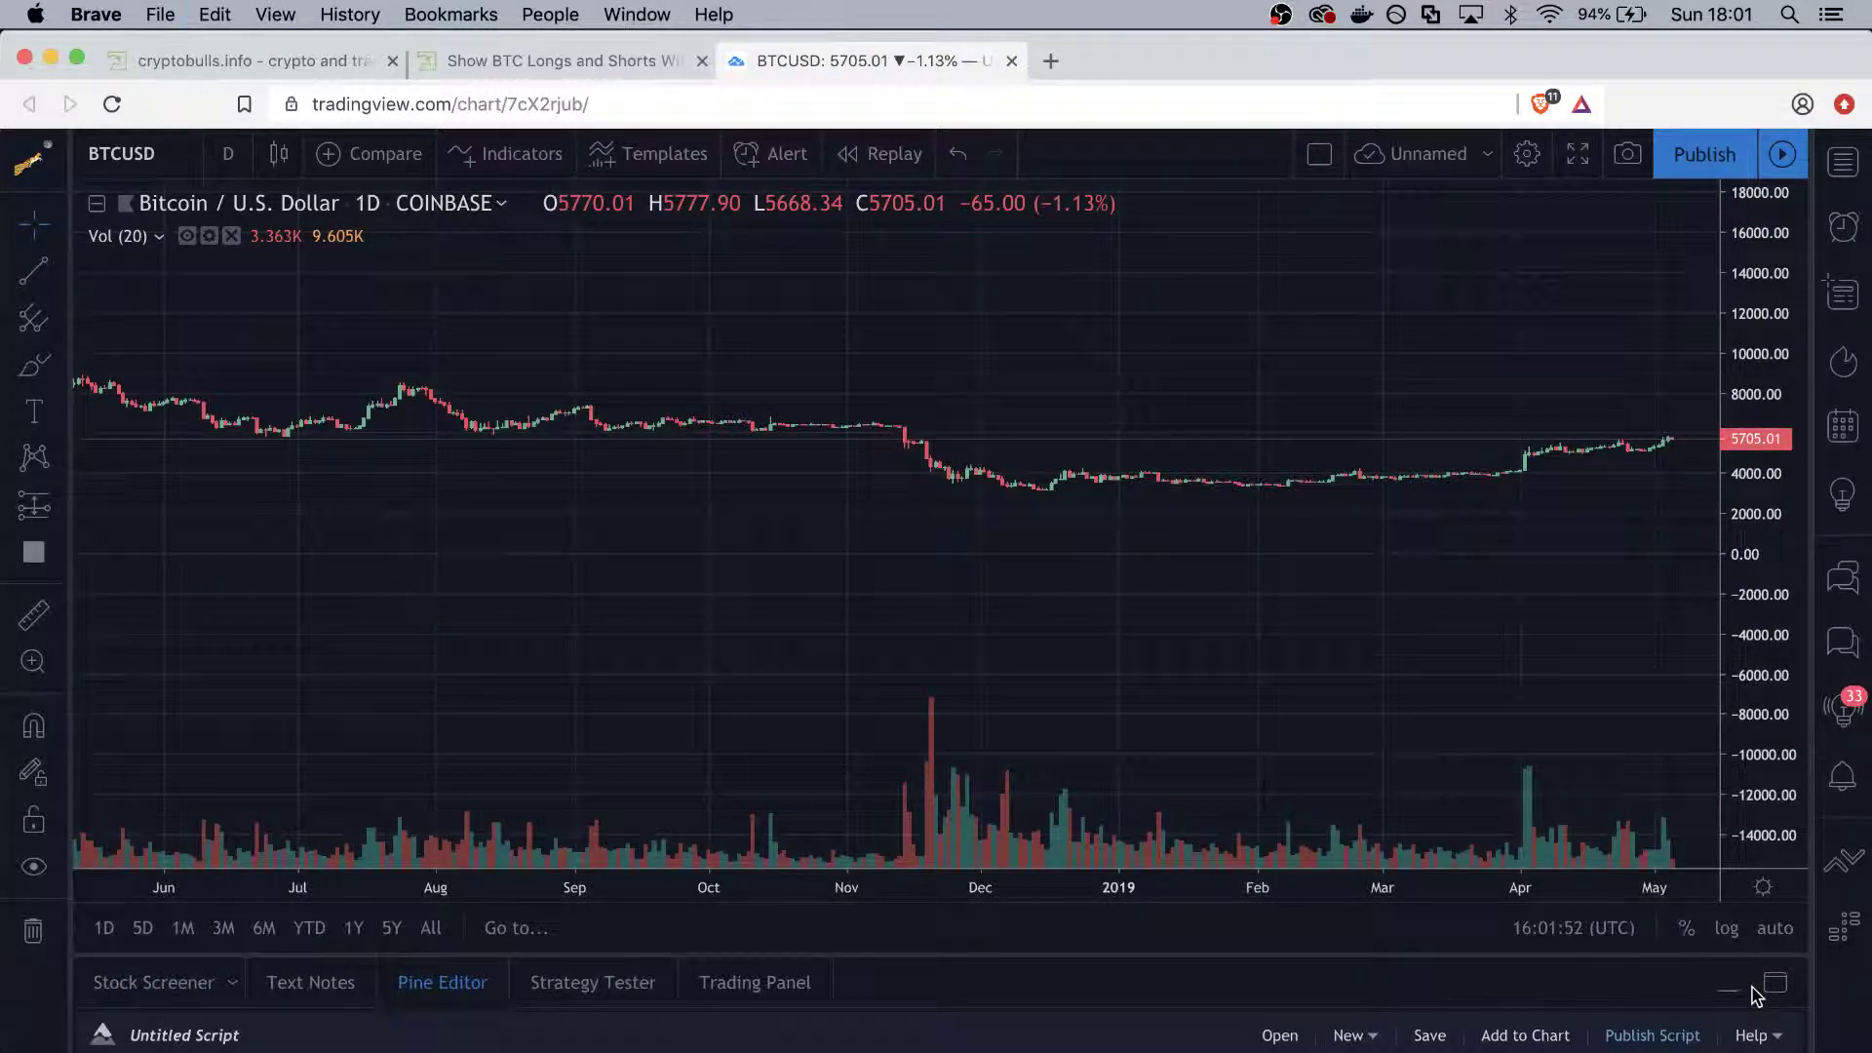
Add the script to the chart, zoom the timeline to December–May, and stretch the price scale.
left_click(1524, 1039)
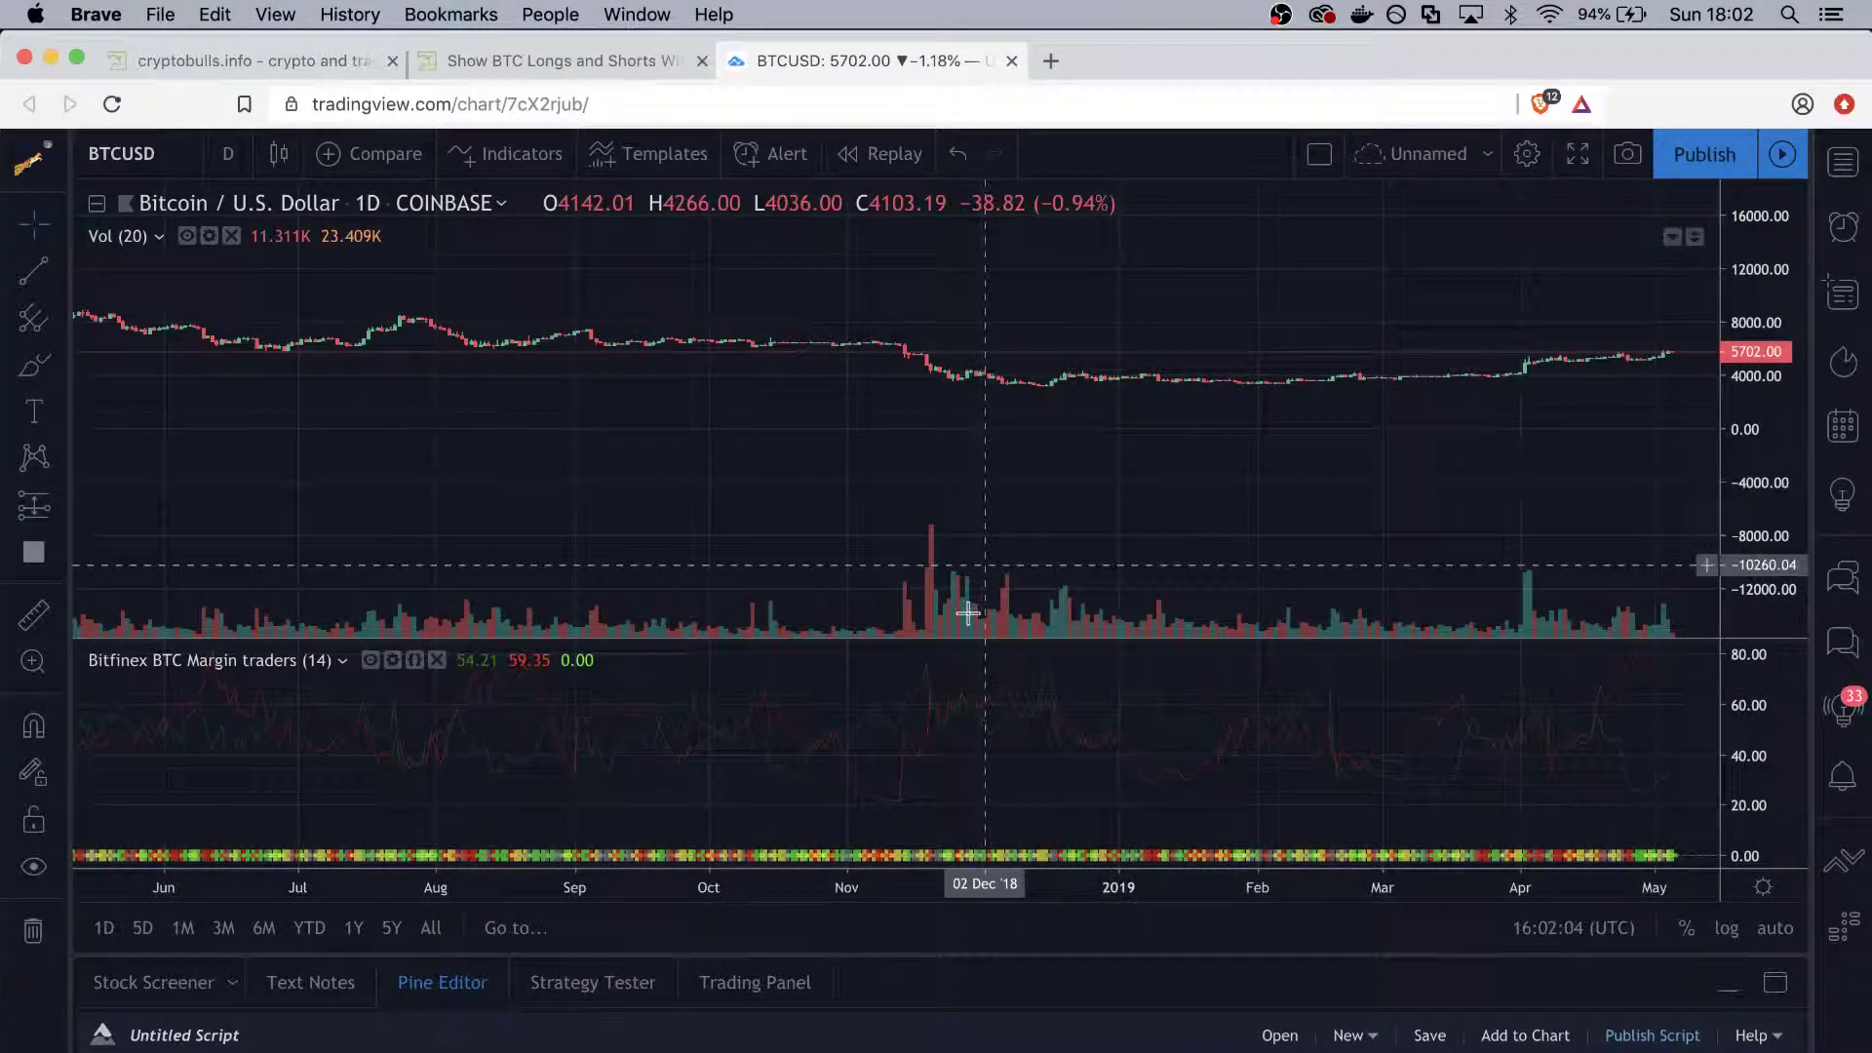
left_click_drag(1421, 895, 1078, 910)
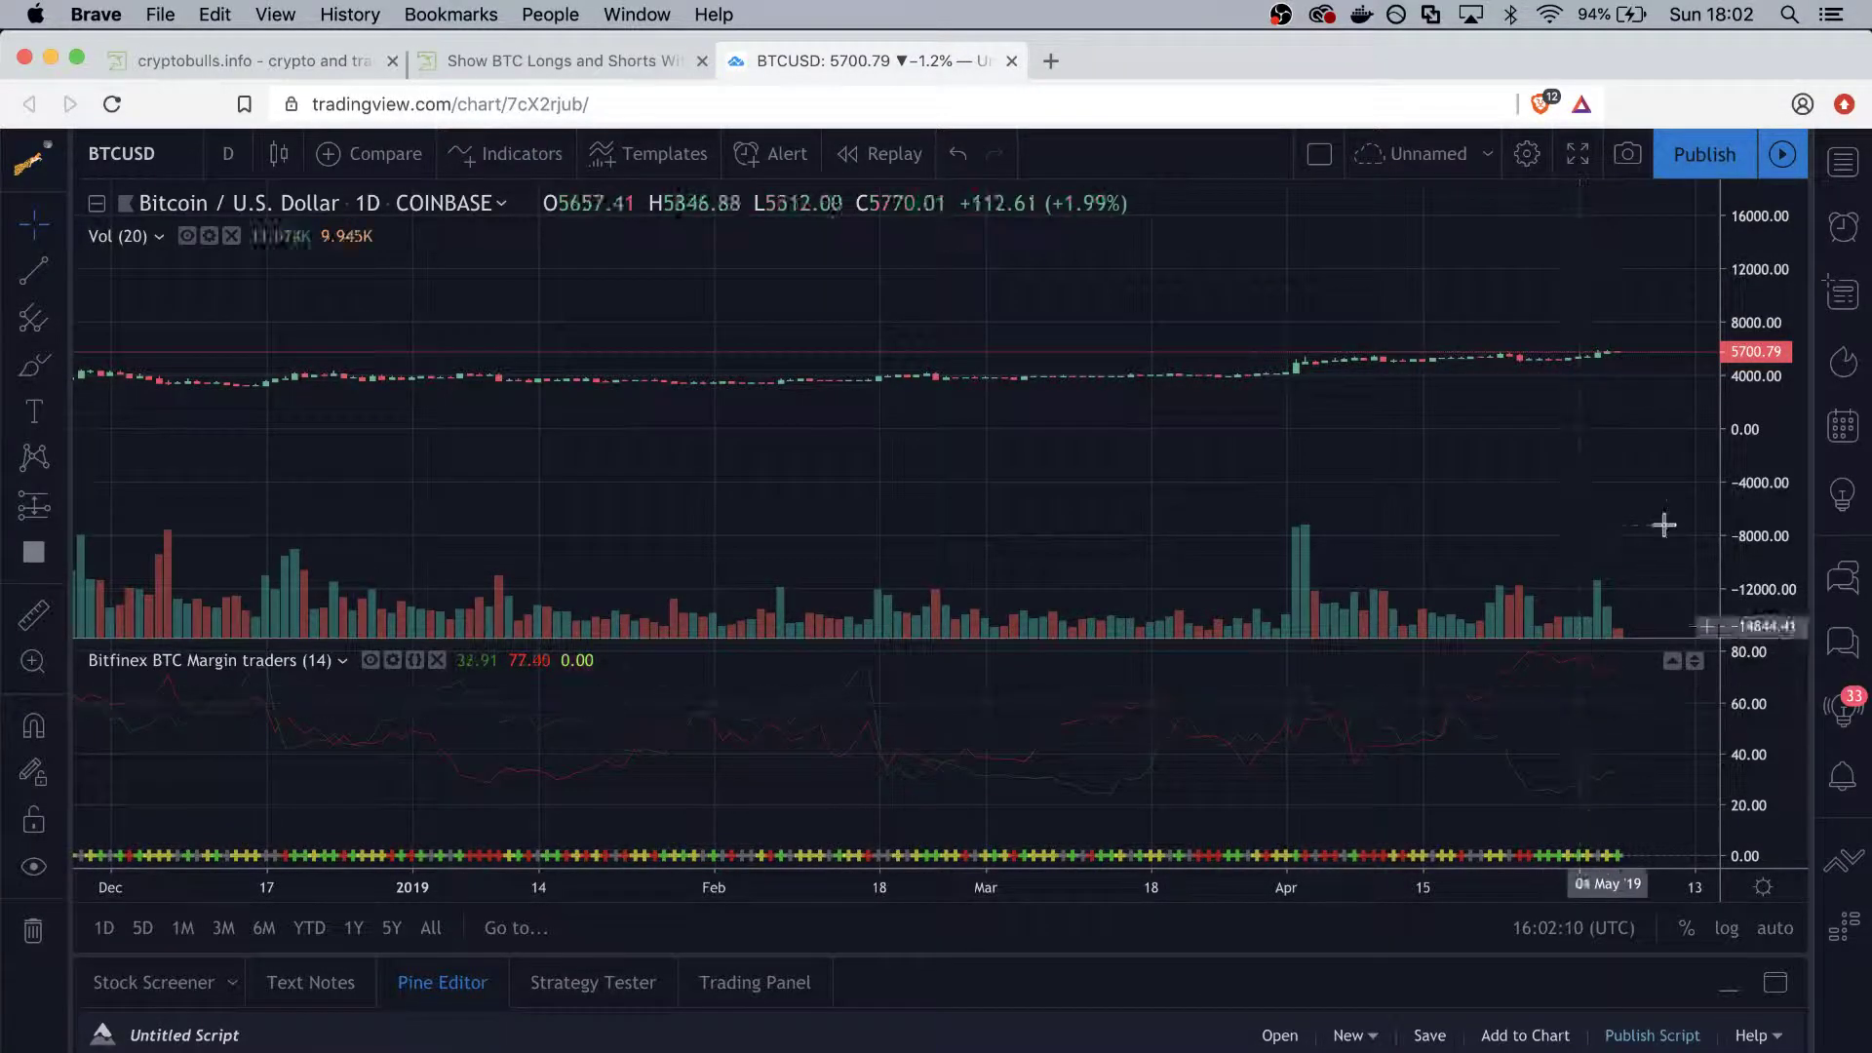
left_click_drag(1760, 423, 1740, 332)
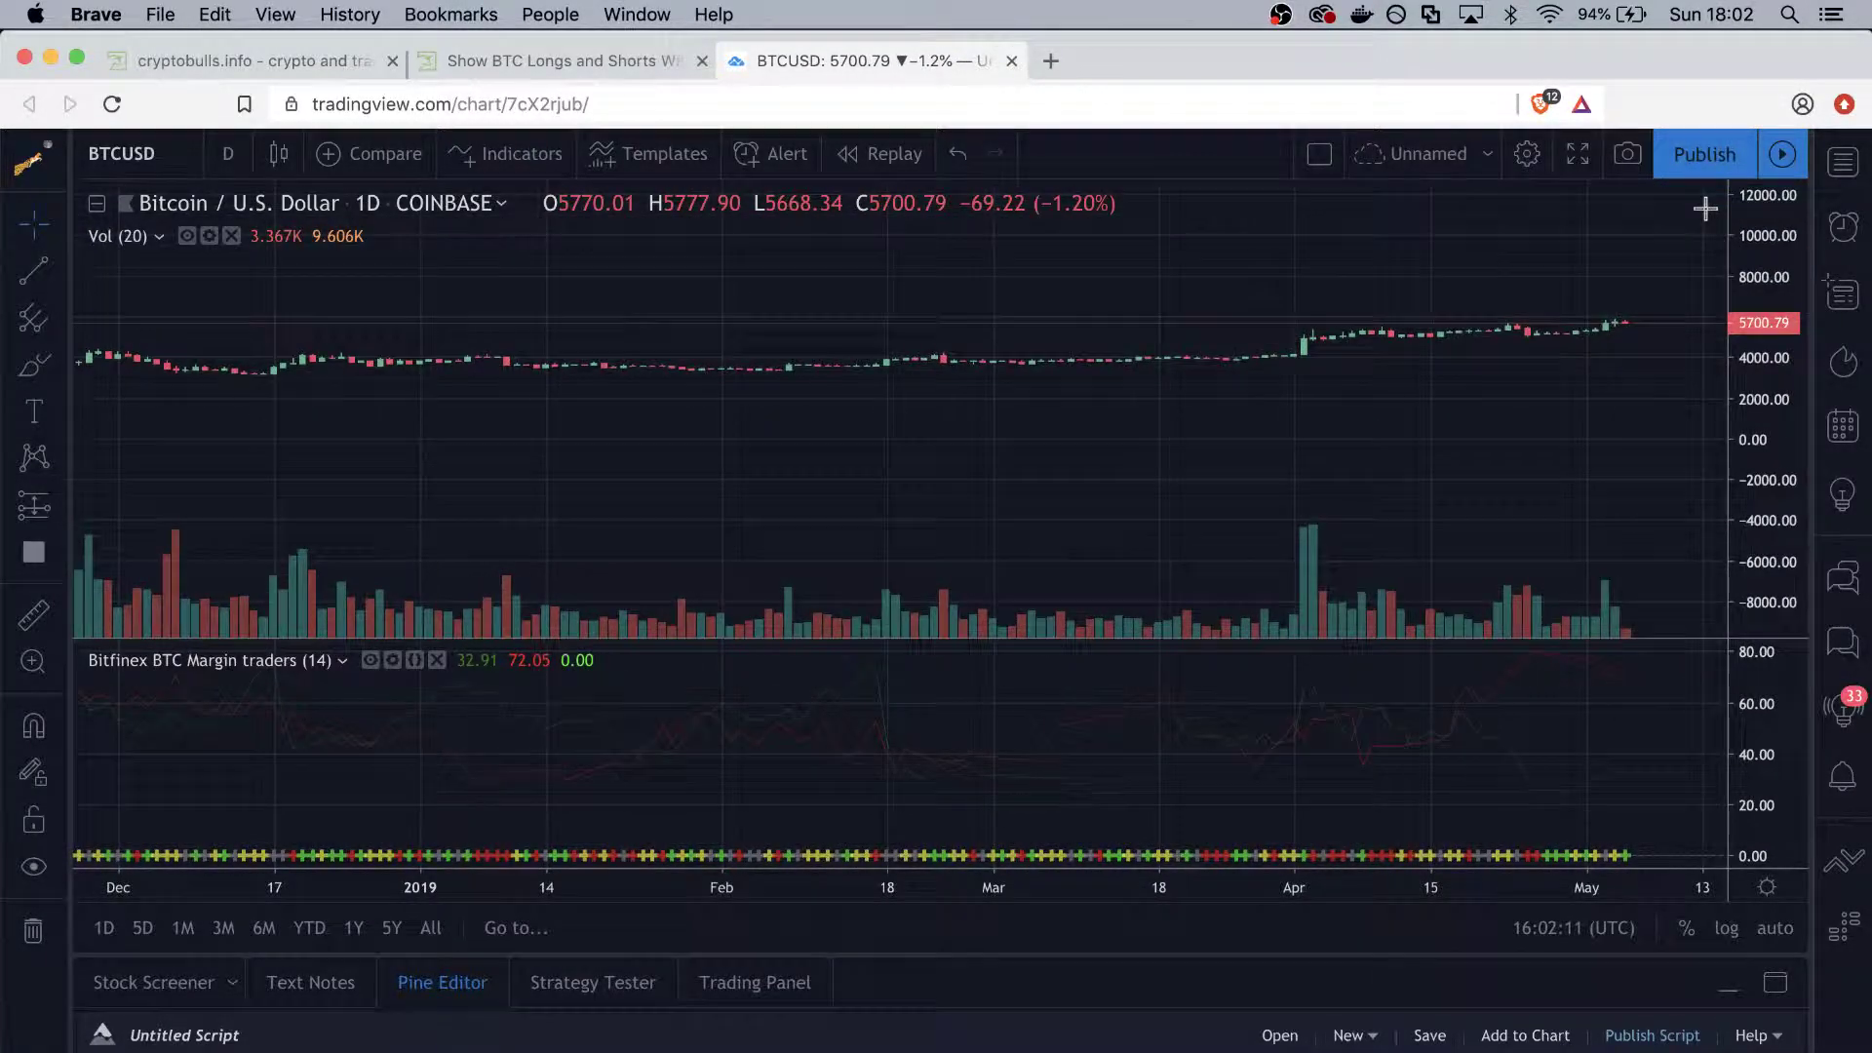
left_click_drag(1764, 418, 1747, 306)
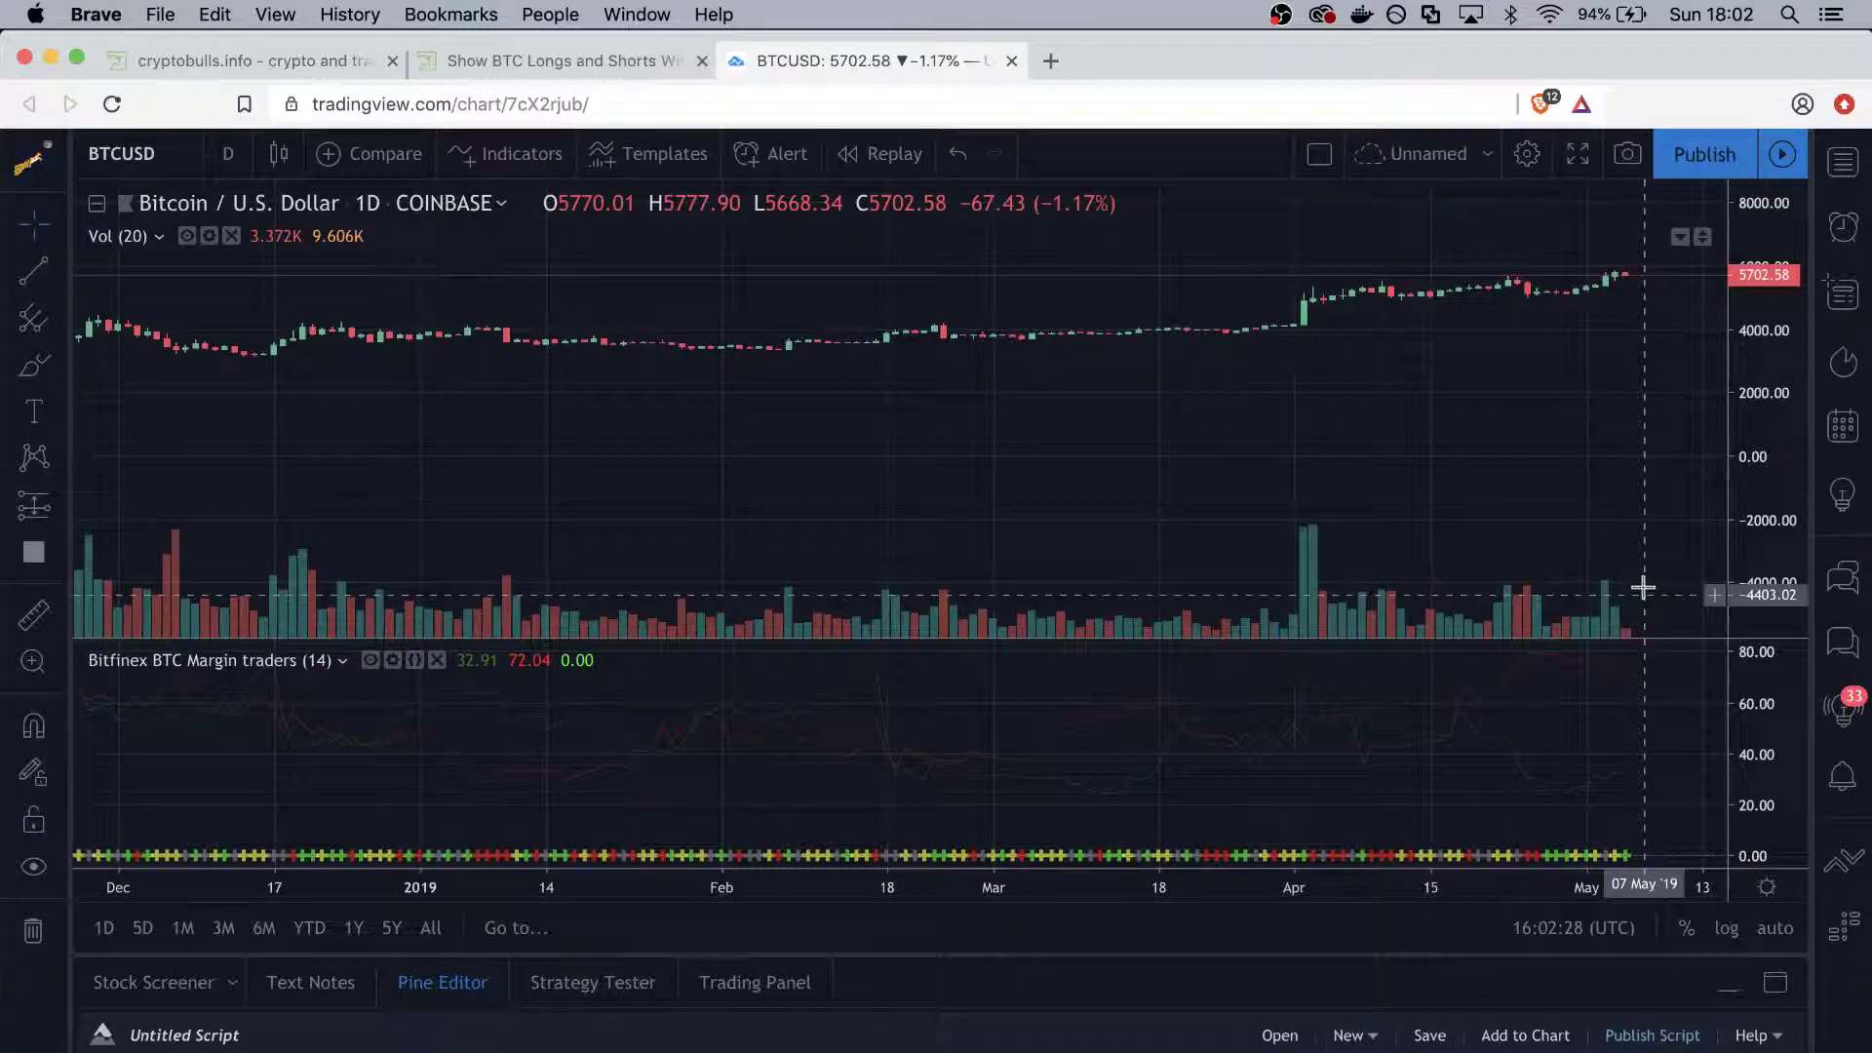
left_click(563, 67)
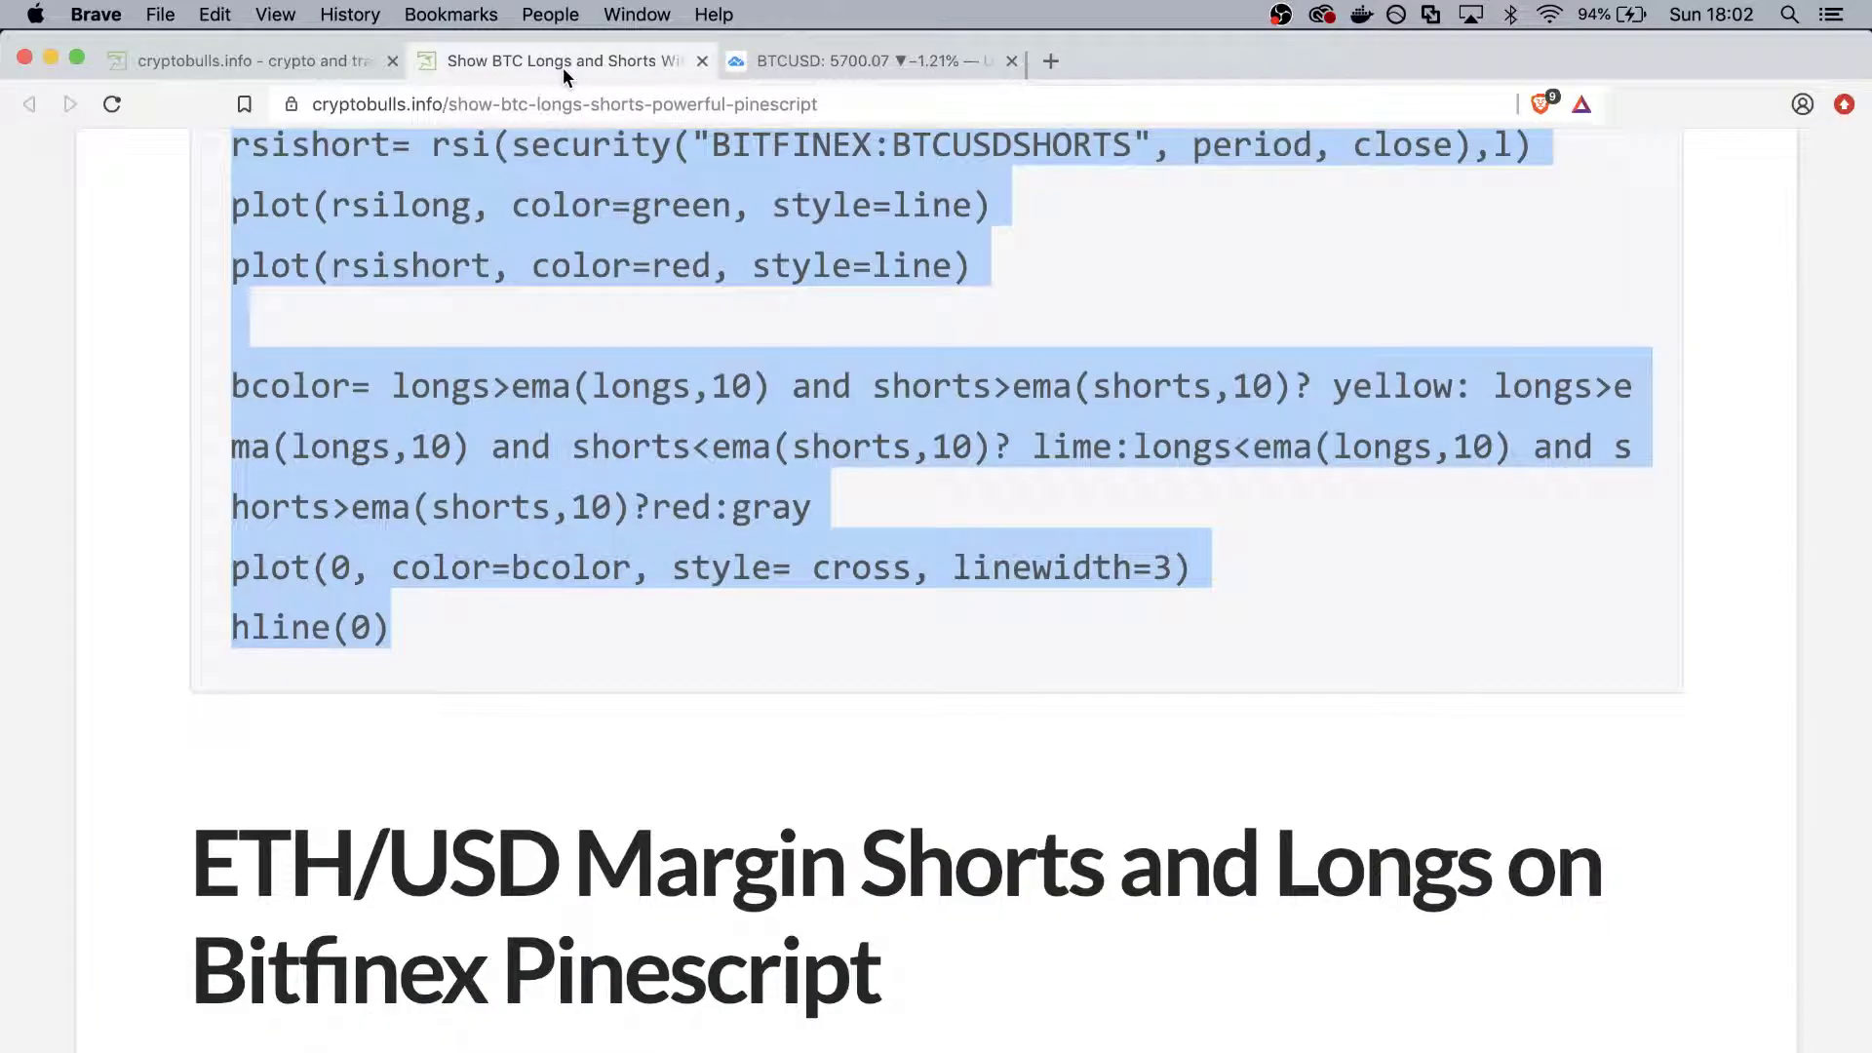
left_click(982, 817)
scroll(985, 815, "down", 1)
scroll(984, 815, "down", 5)
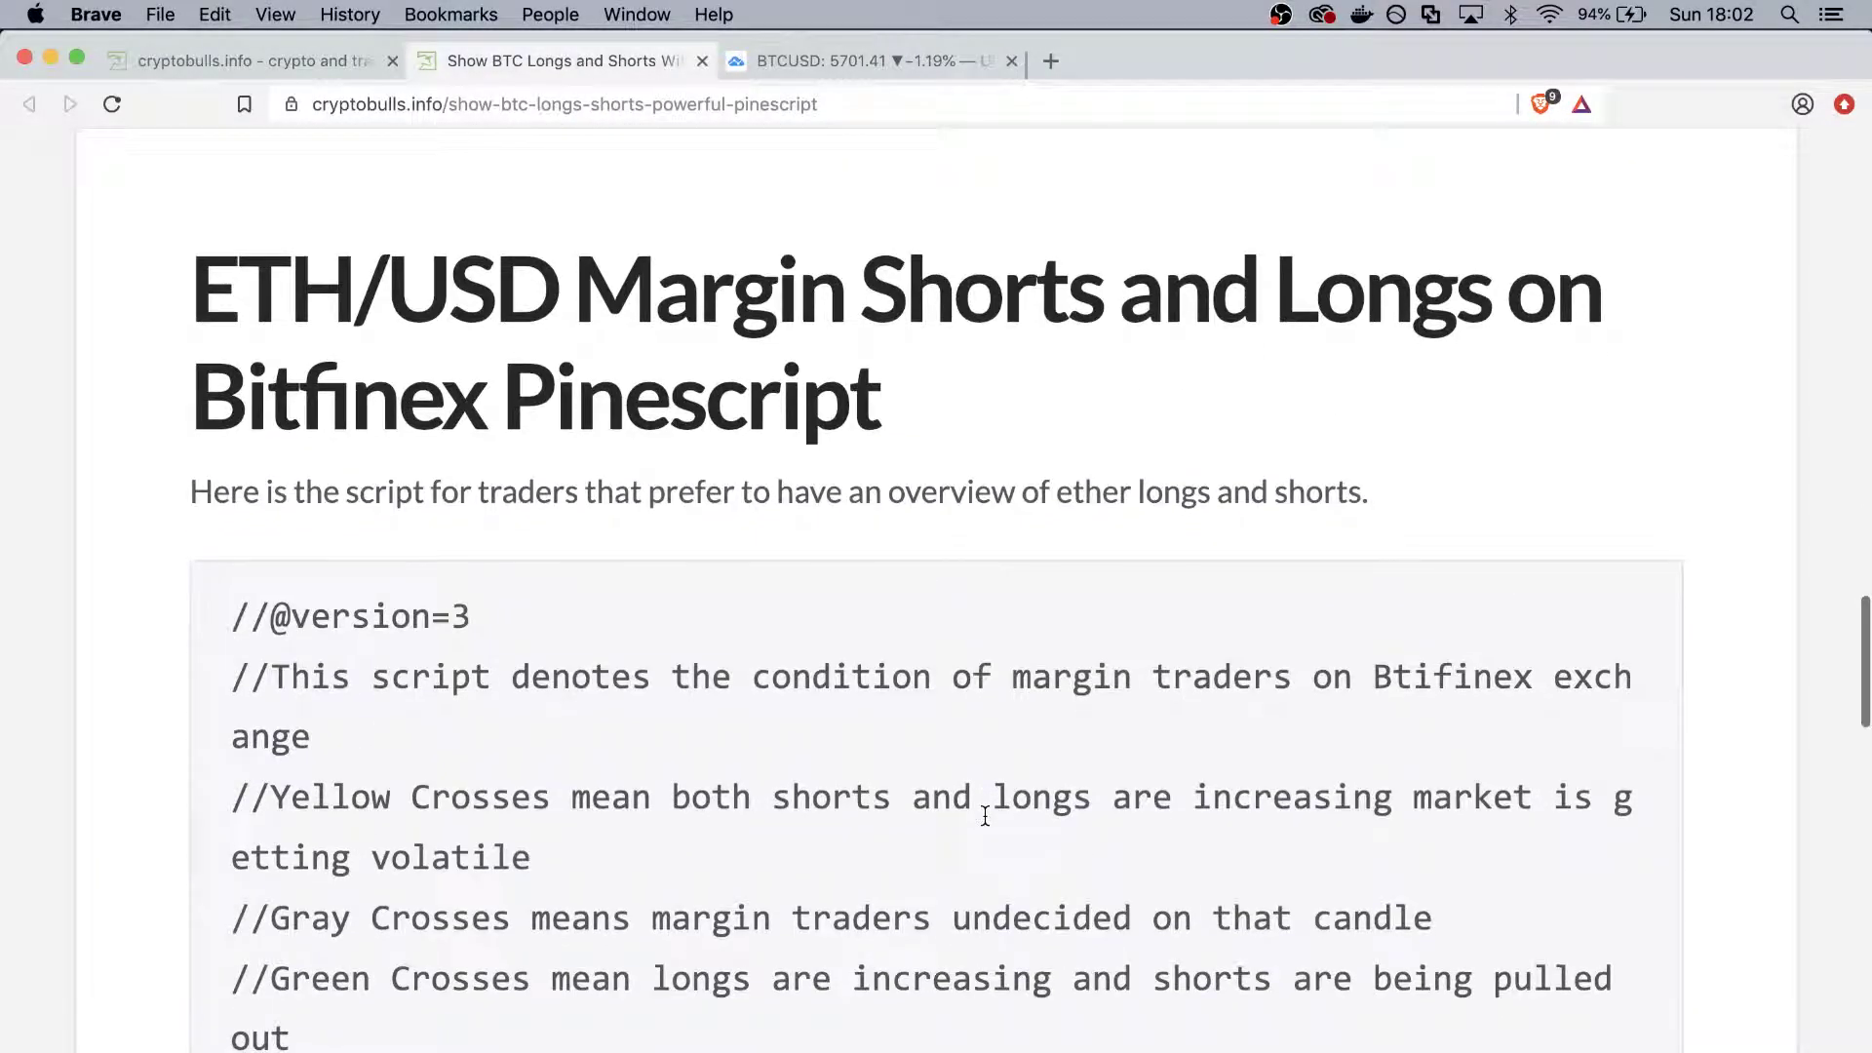
scroll(225, 633, "down", 1)
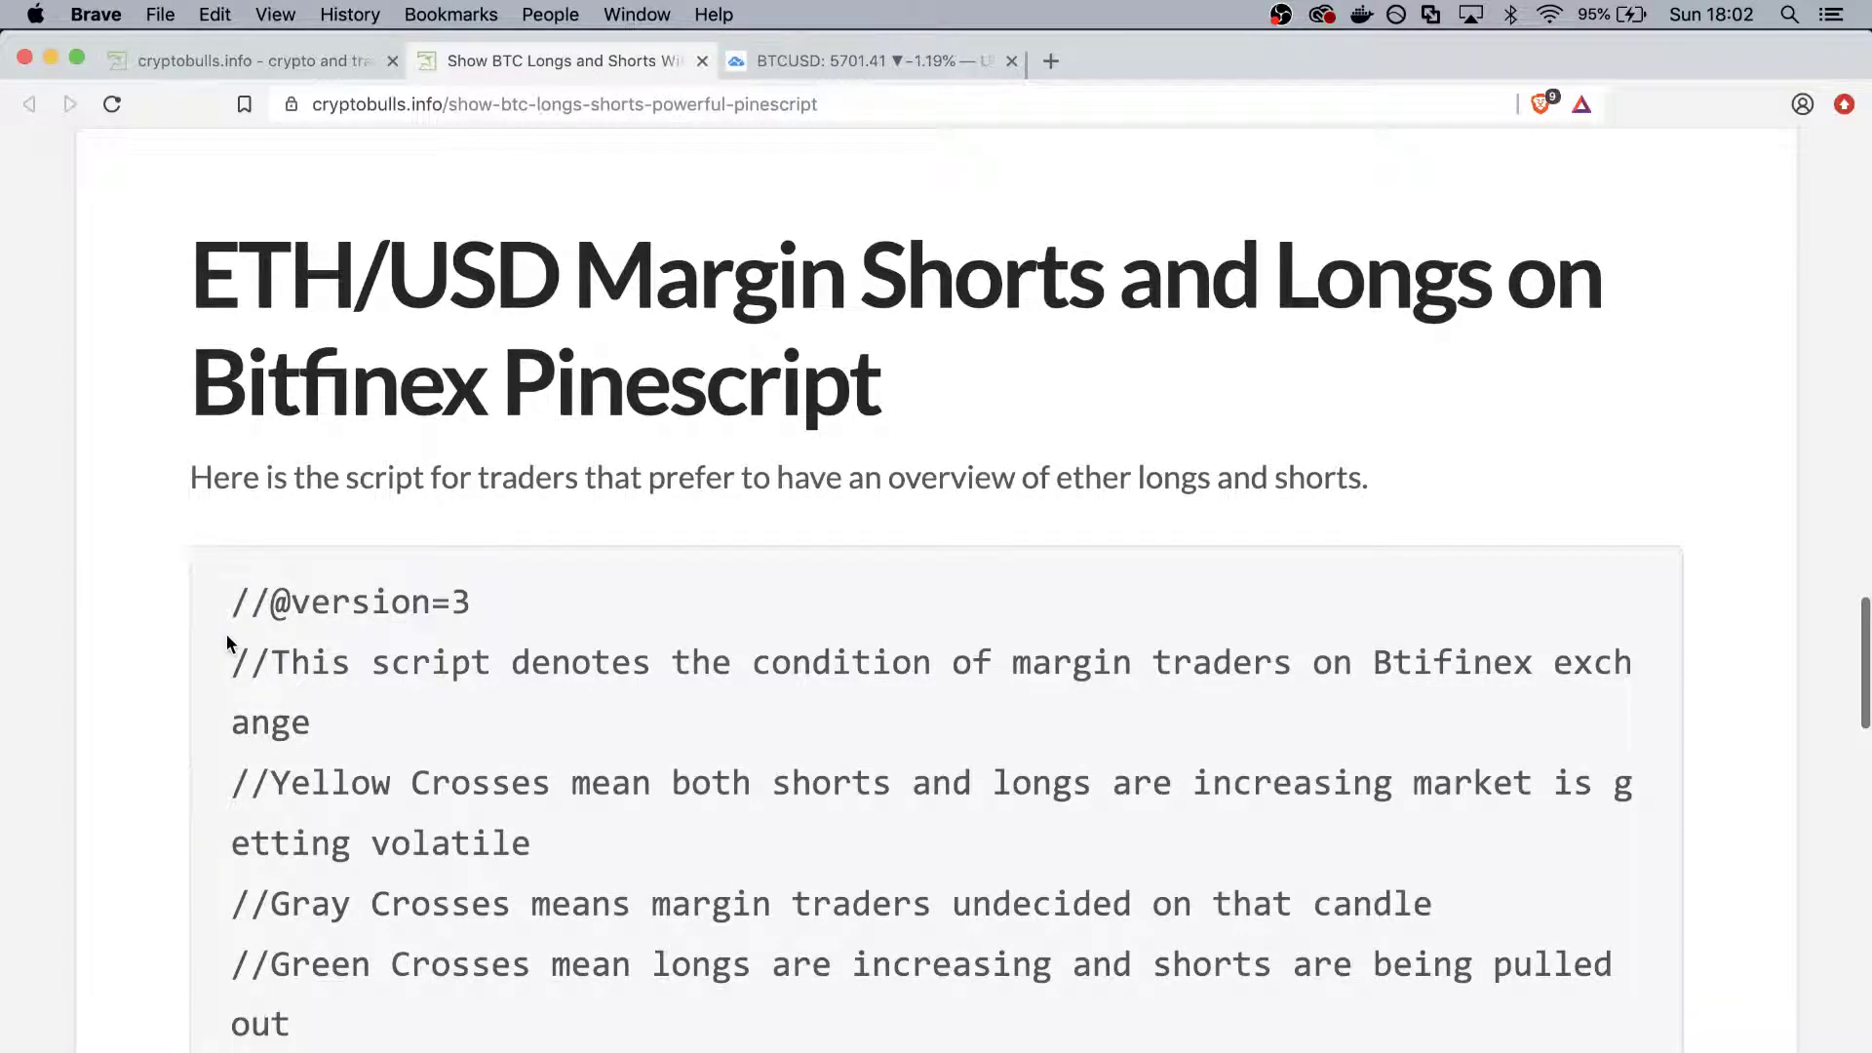
scroll(222, 648, "down", 3)
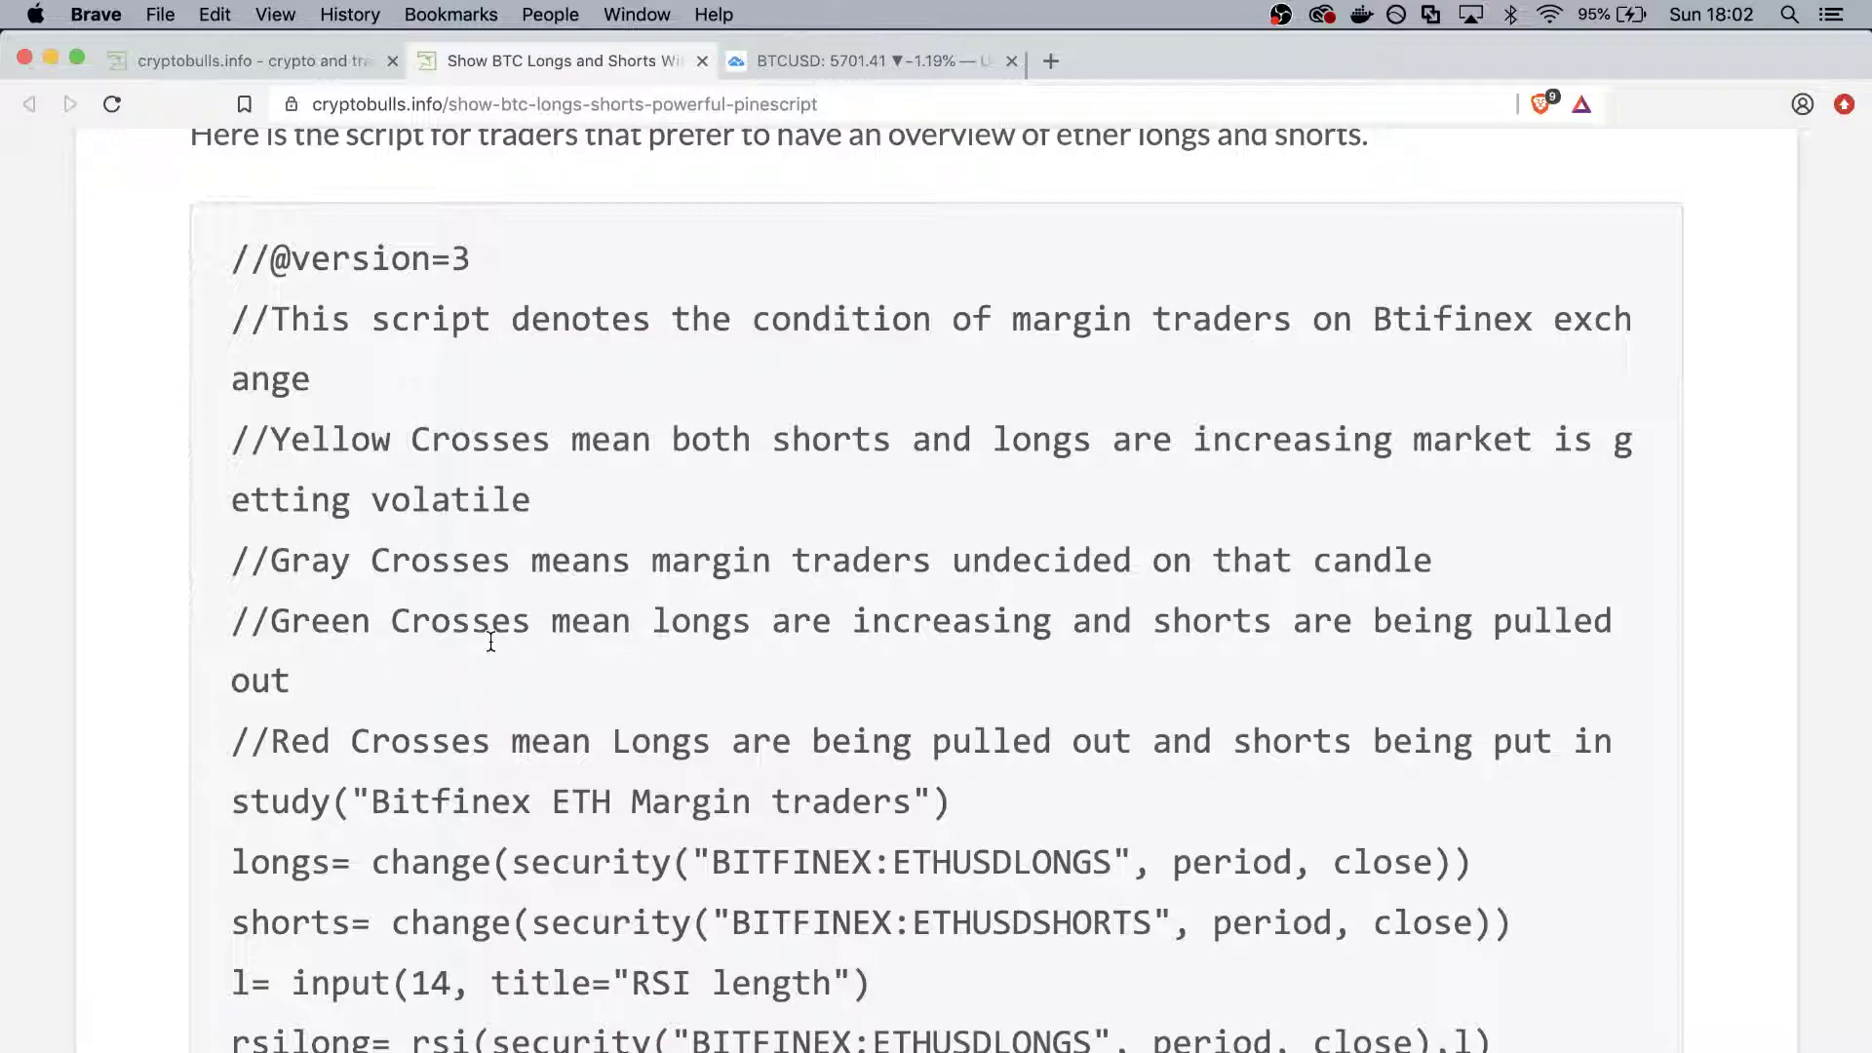
scroll(827, 694, "down", 3)
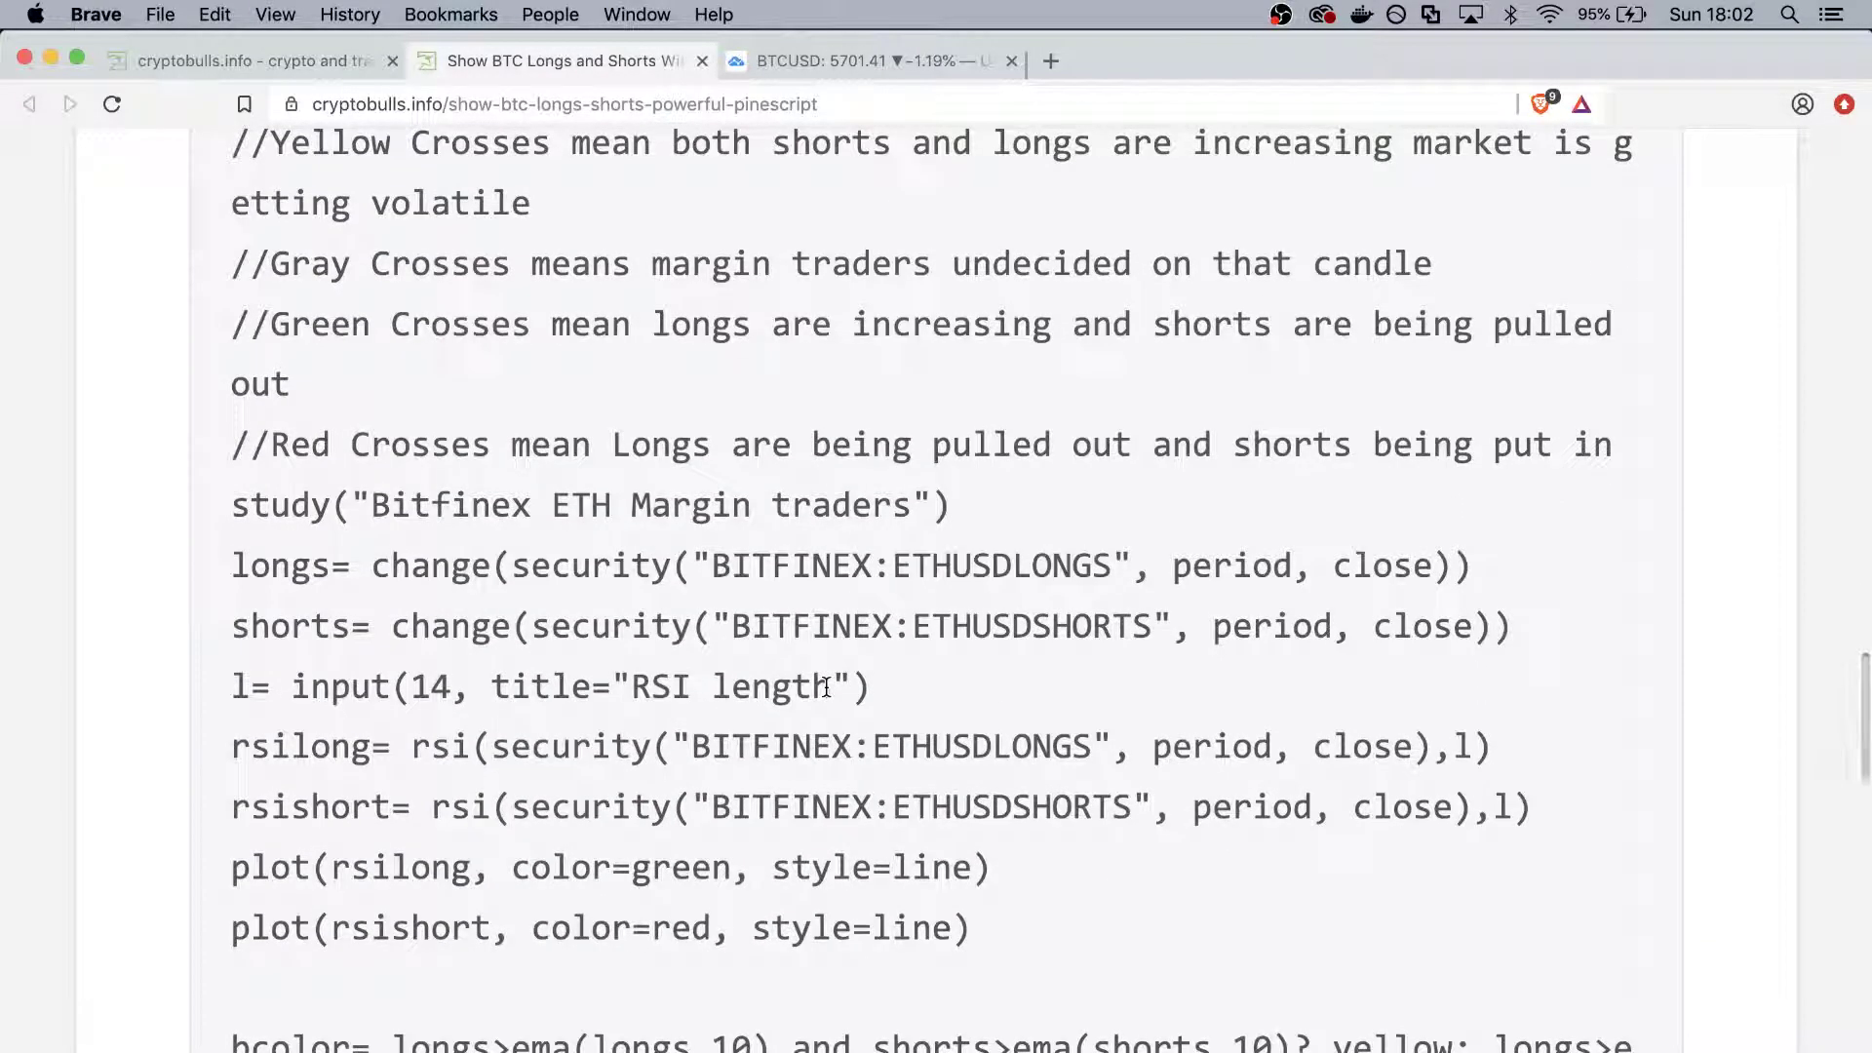
scroll(827, 682, "up", 3)
scroll(827, 687, "down", 1)
scroll(826, 686, "up", 10)
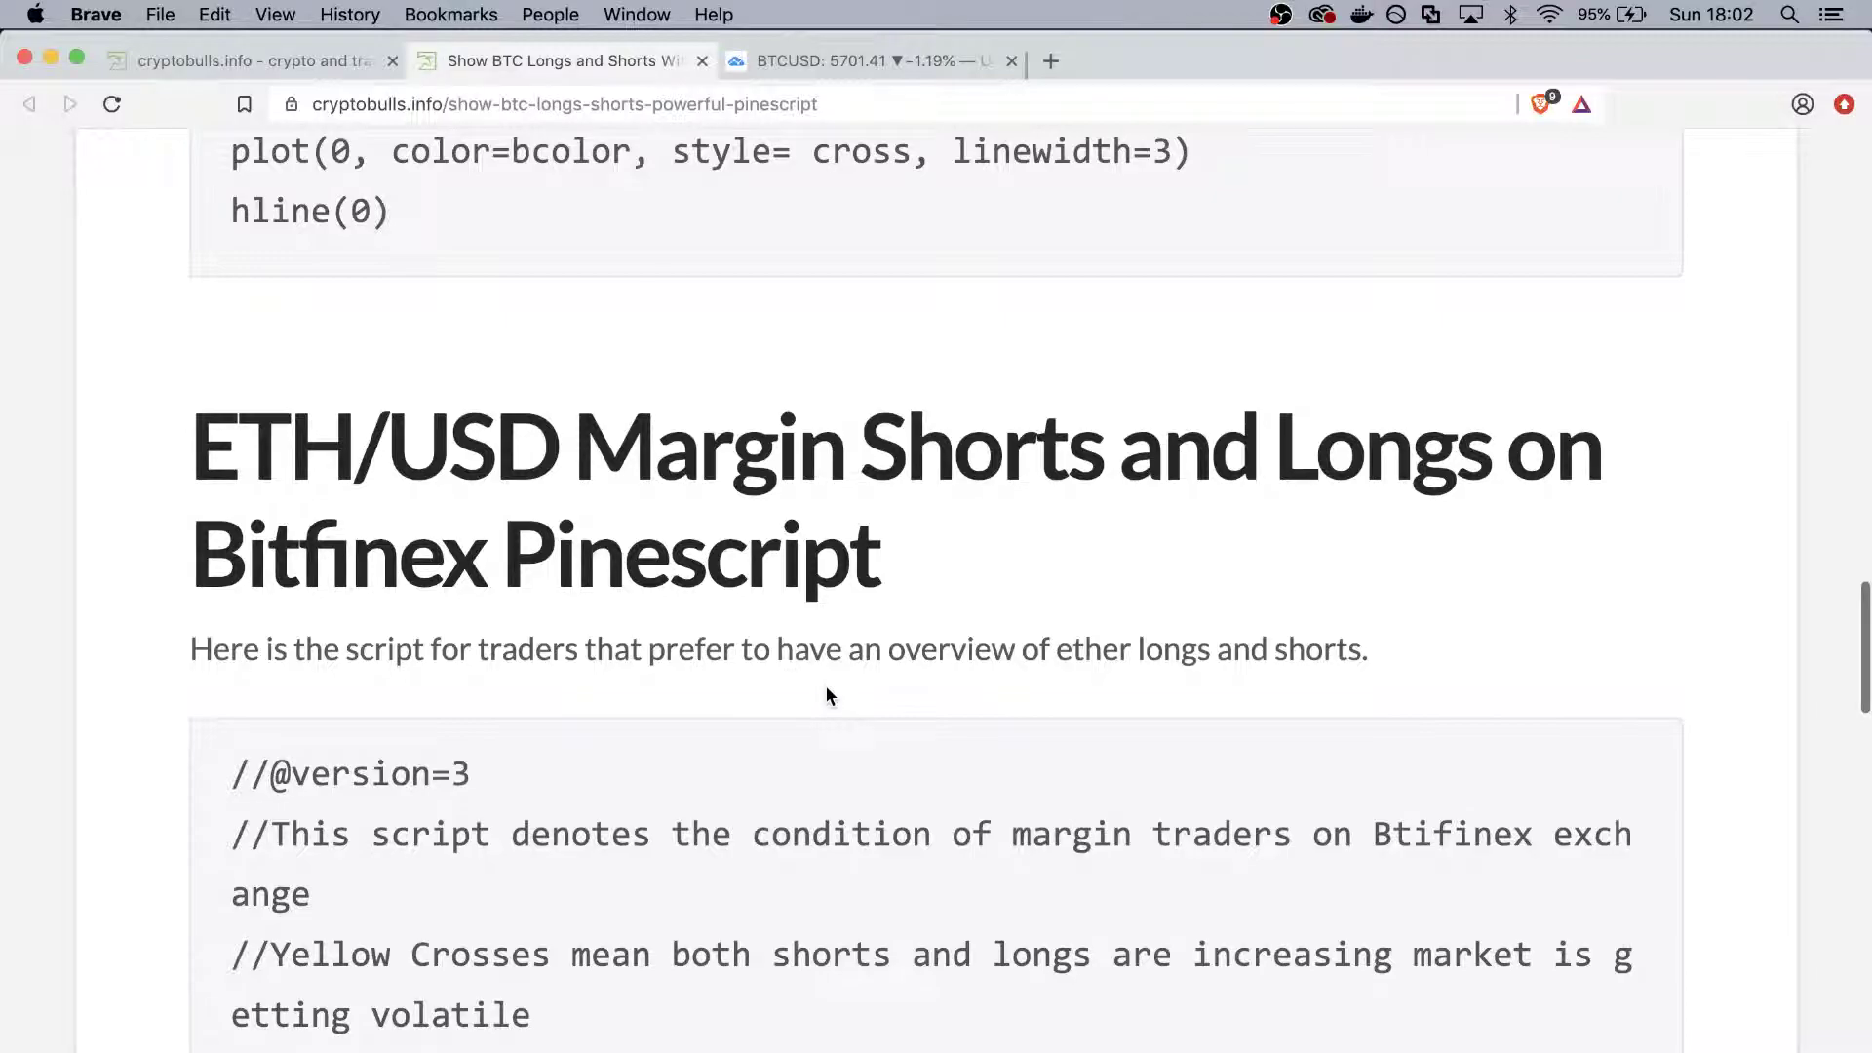
scroll(826, 687, "down", 5)
scroll(825, 694, "up", 8)
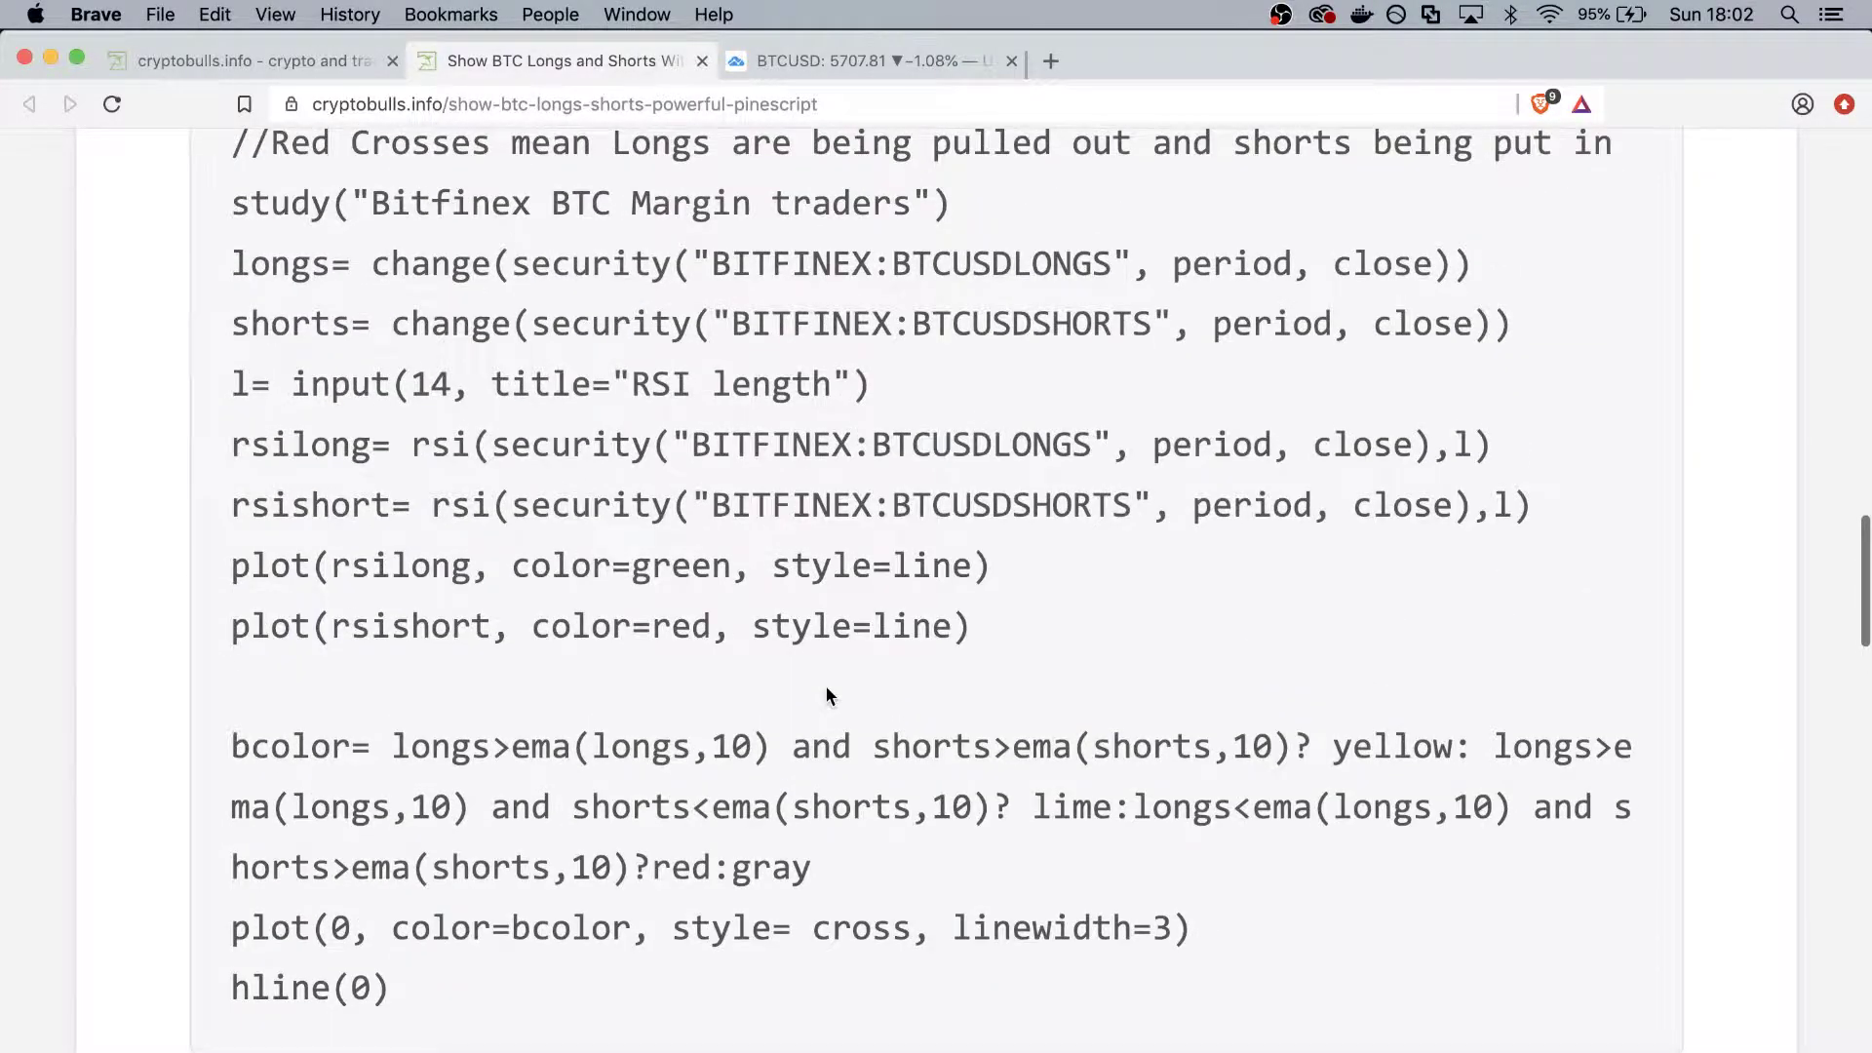
scroll(825, 694, "up", 8)
scroll(824, 694, "up", 2)
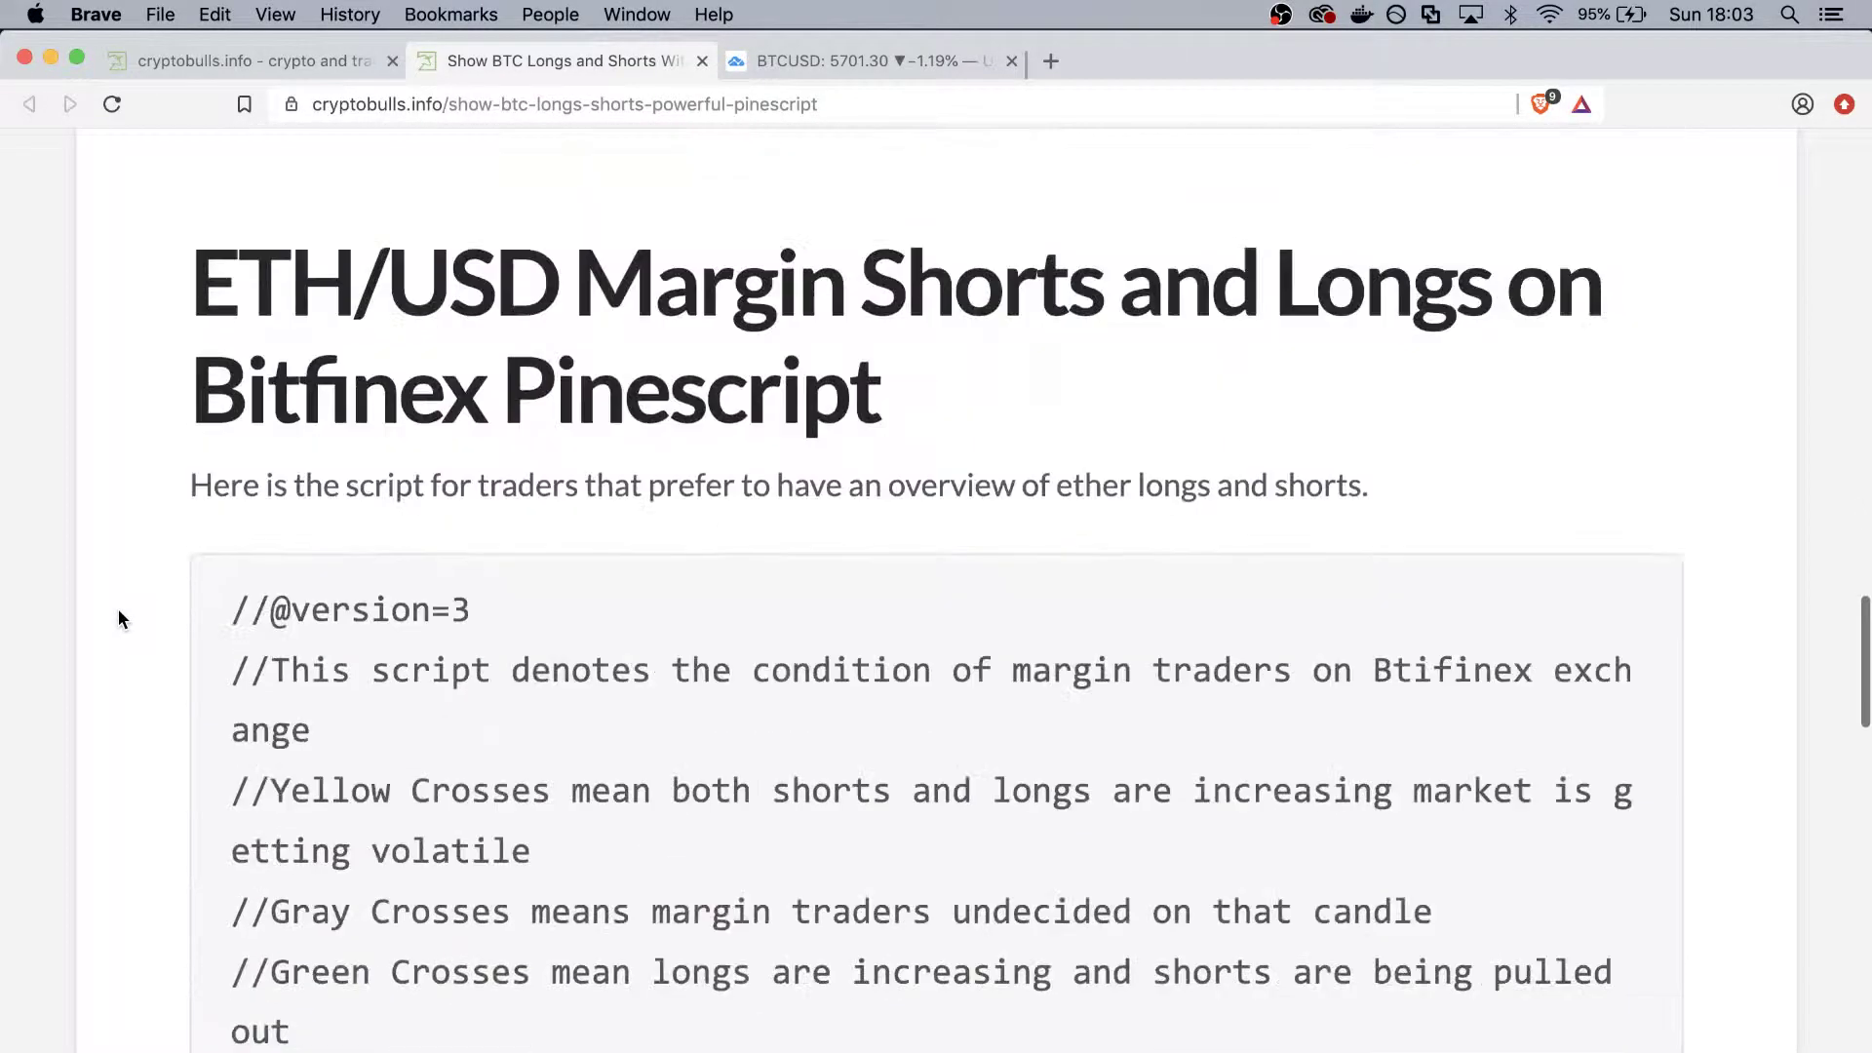
scroll(119, 608, "down", 15)
scroll(119, 609, "down", 8)
scroll(166, 512, "up", 20)
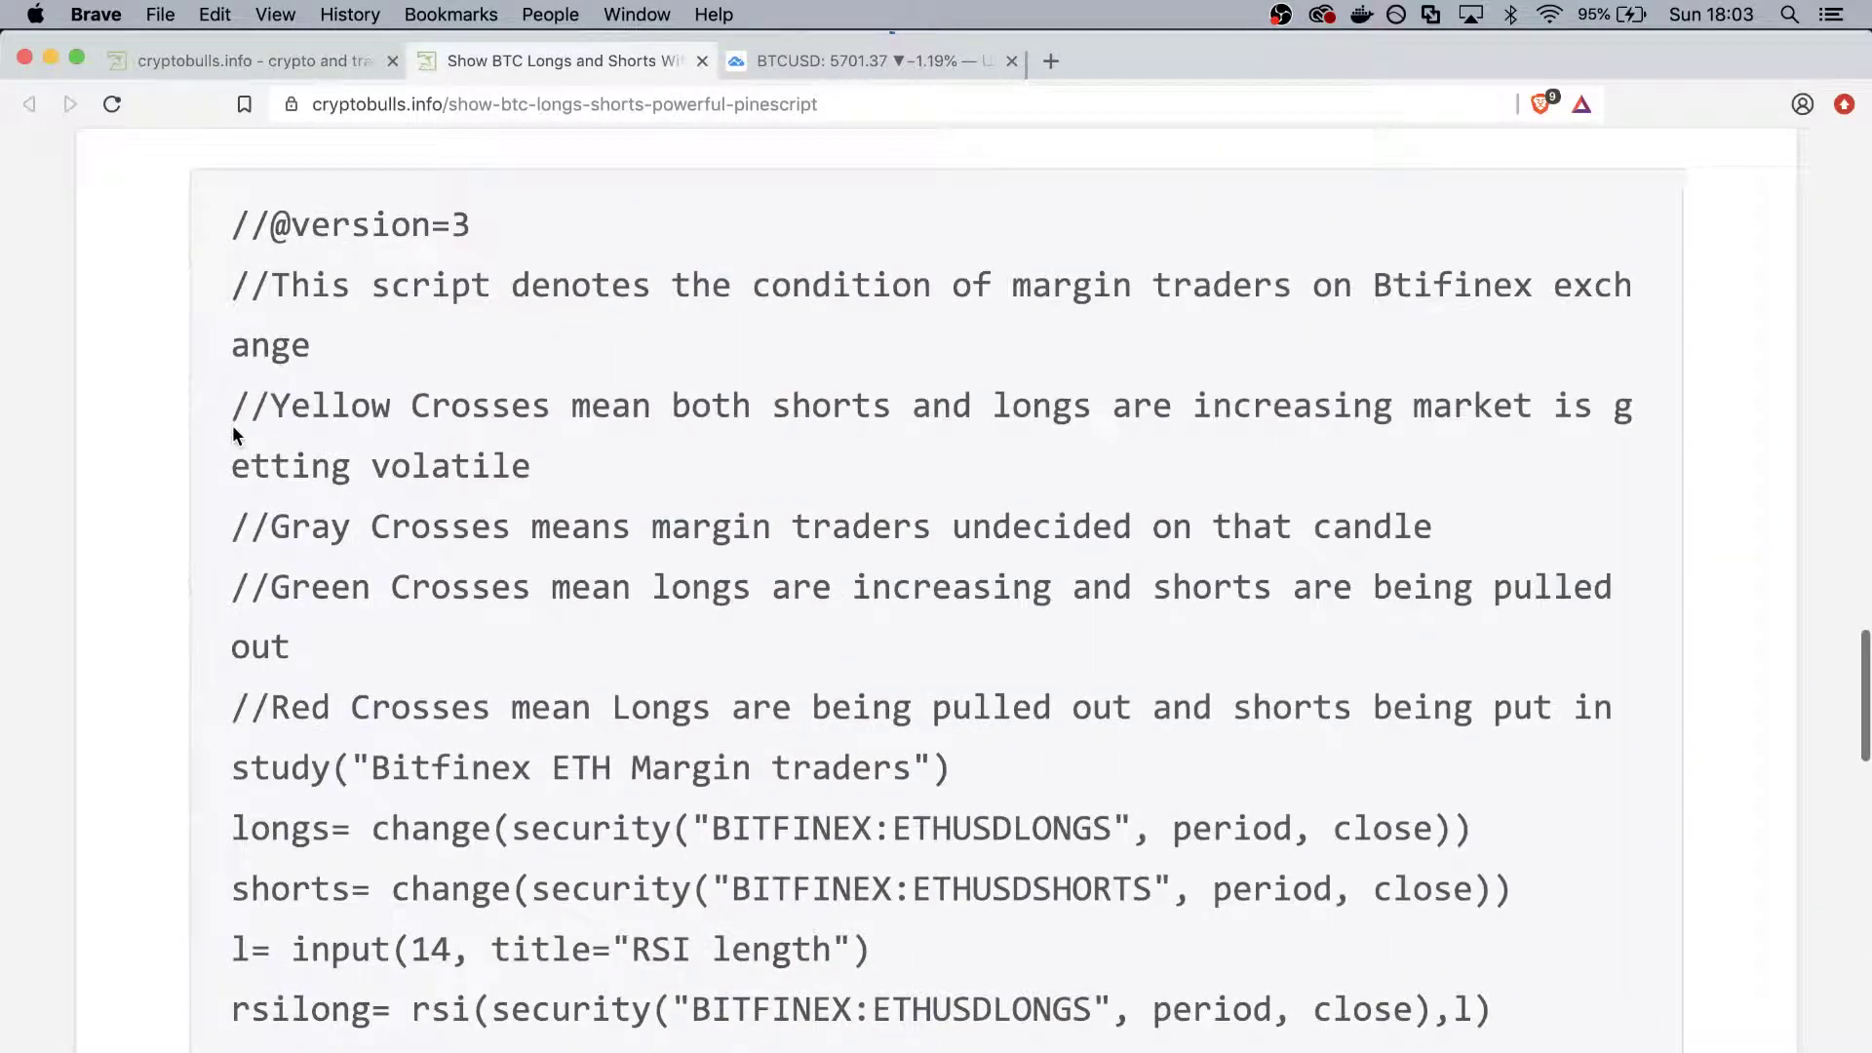
left_click(846, 67)
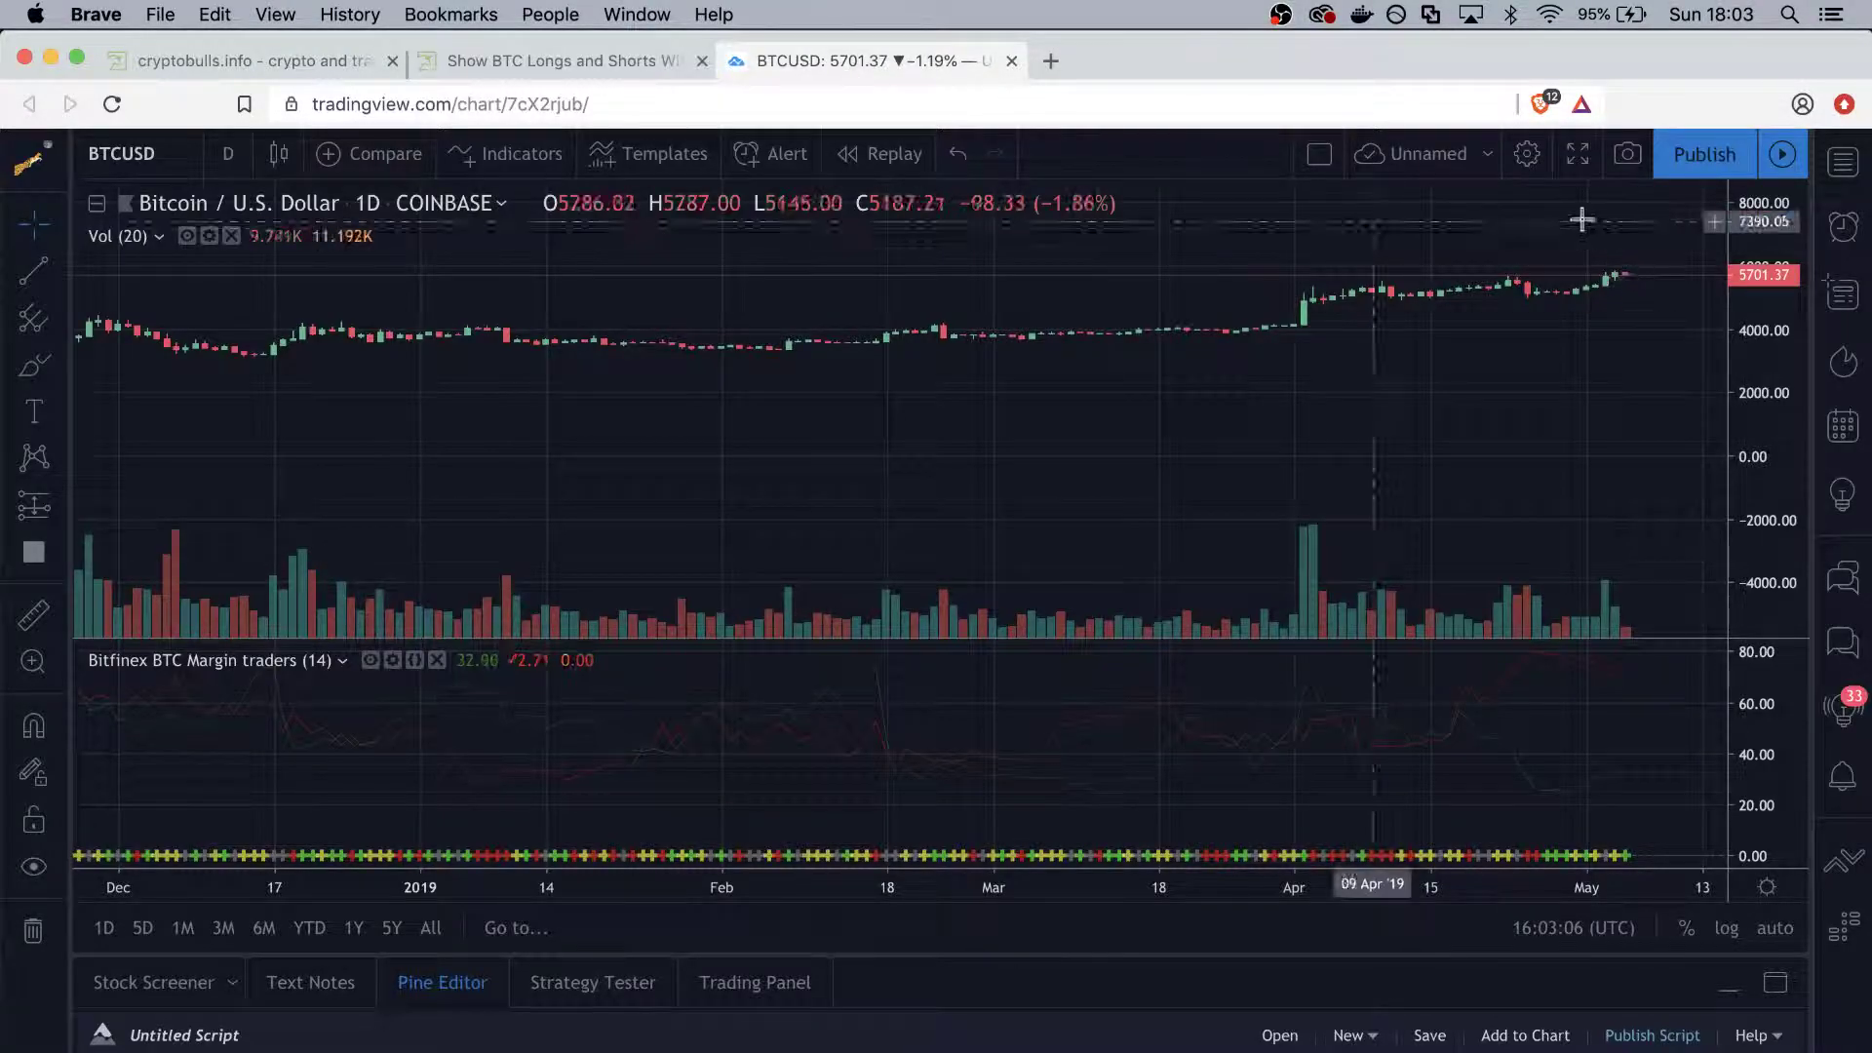